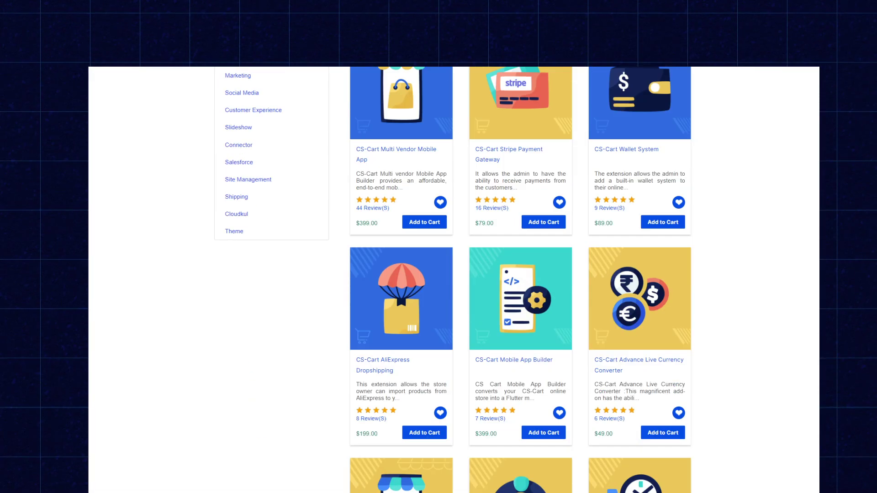
Browse the CS-Cart add-ons in the store catalogue
scroll(452, 274, down, 5)
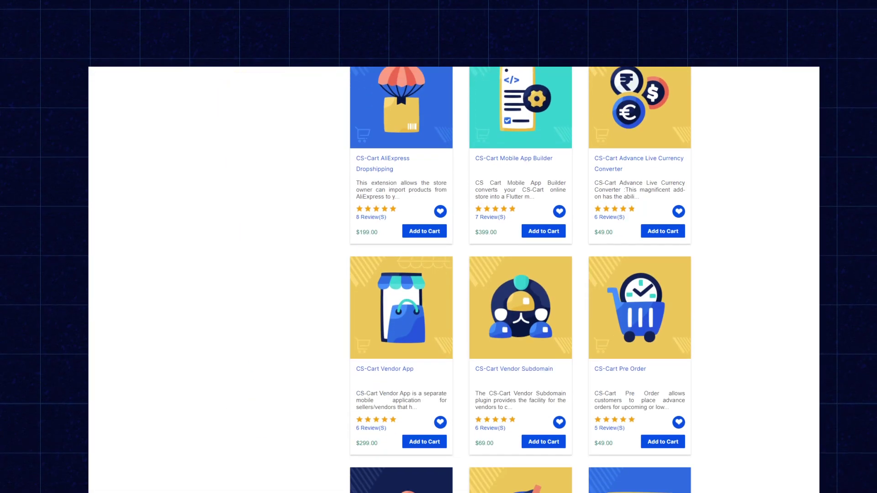
scroll(452, 274, down, 8)
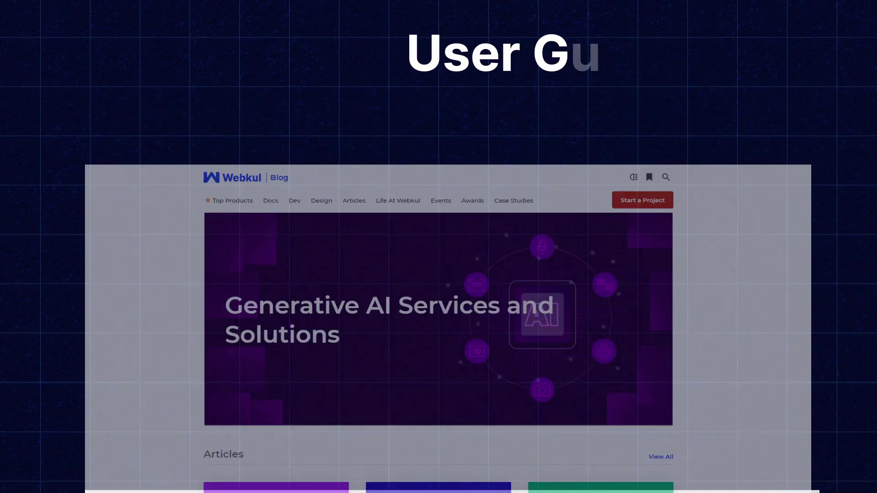
Find the CS-Cart Mobikul Mobile App Builder article on the Webkul blog and open it
scroll(438, 292, down, 10)
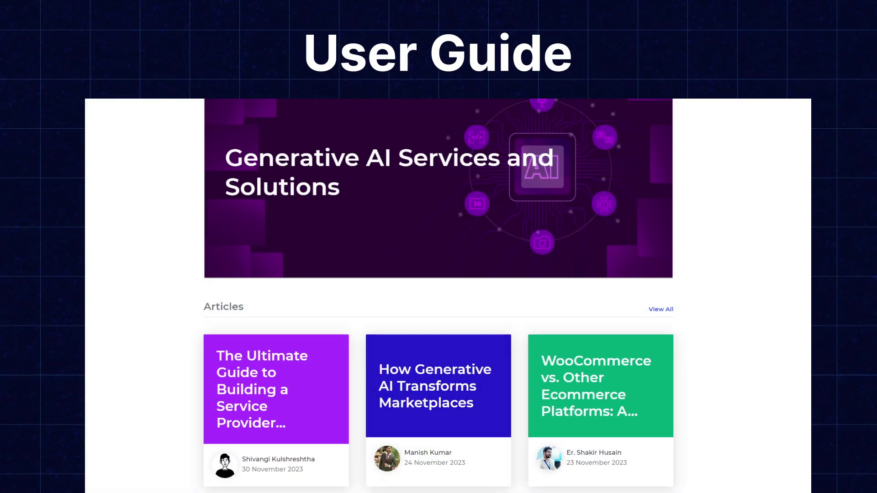
scroll(438, 292, down, 10)
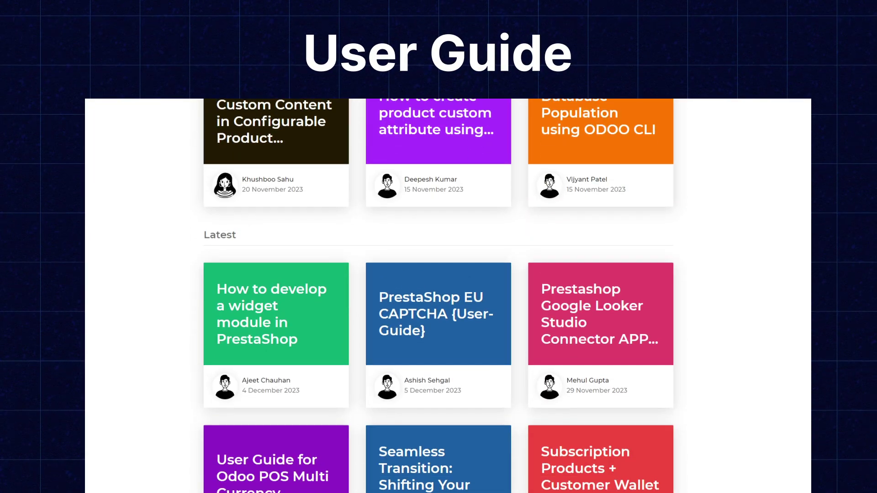
scroll(438, 292, up, 6)
scroll(503, 319, up, 7)
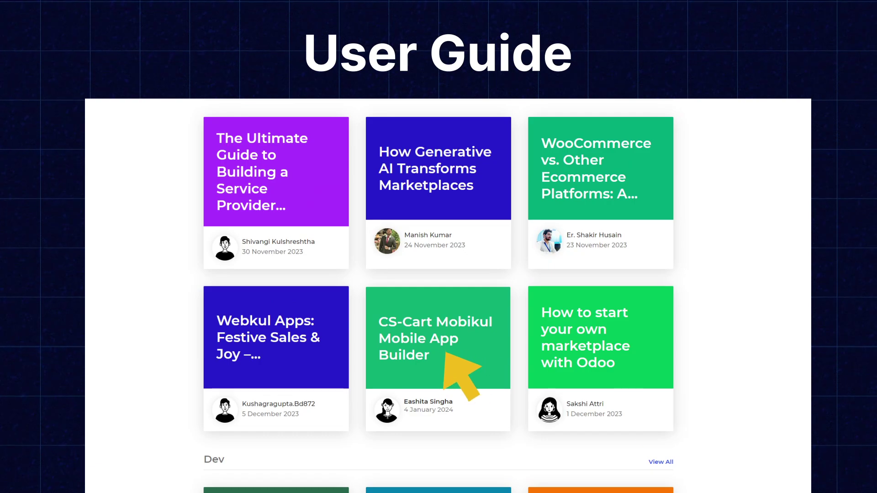
click(457, 302)
Read through the user guide's features, benefits, and Play Store and App Store link configuration
scroll(439, 292, down, 12)
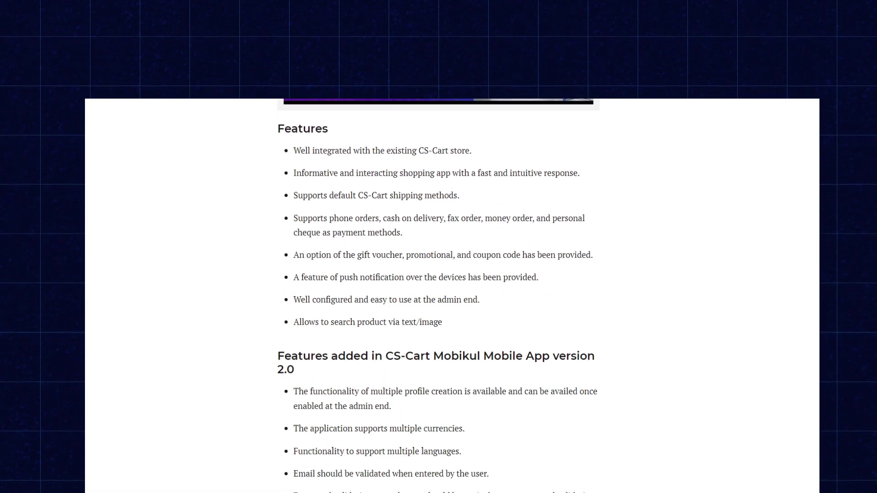
scroll(438, 292, down, 20)
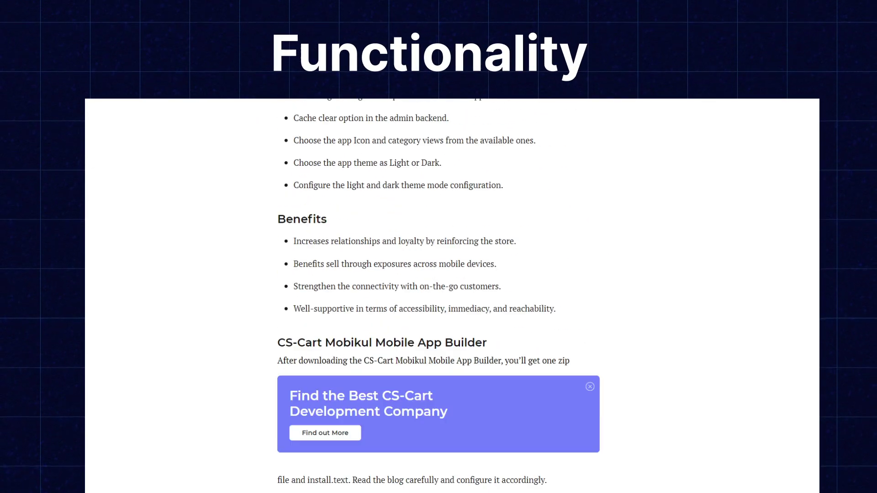
scroll(438, 293, down, 20)
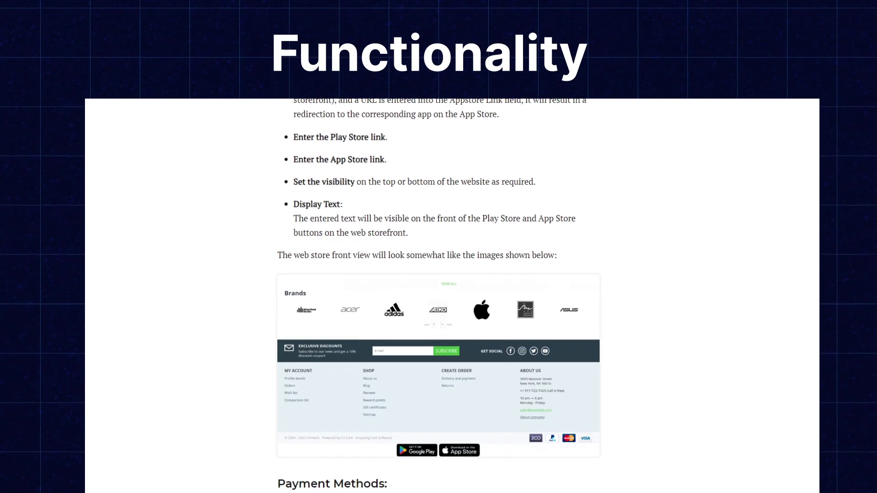
scroll(439, 292, down, 20)
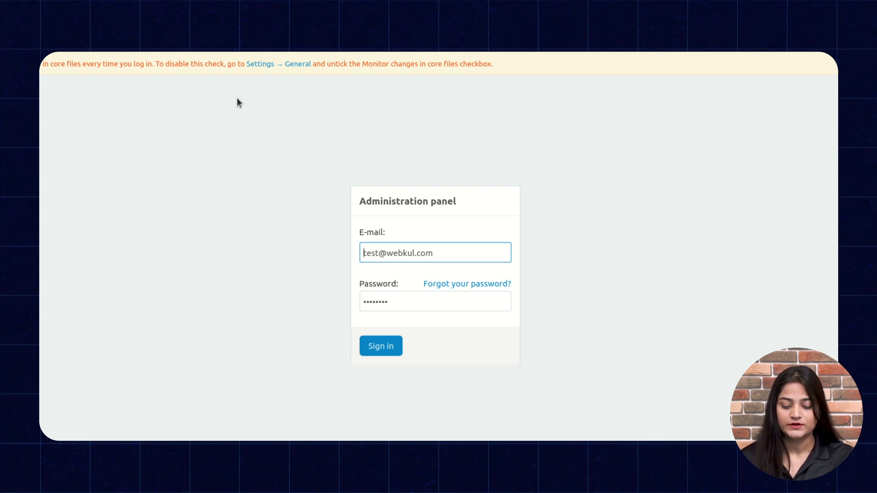
Sign in to the CS-Cart administration panel with the prefilled credentials and dismiss the core files notification on the dashboard
click(385, 339)
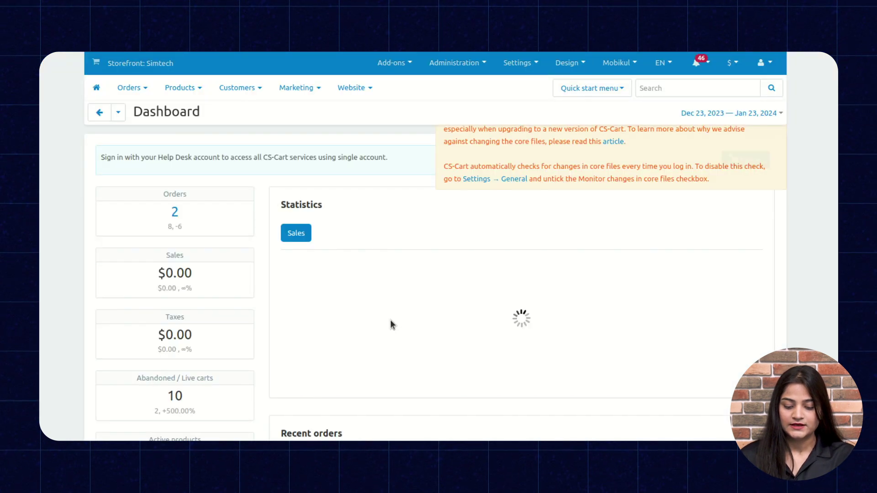
scroll(390, 324, down, 1)
scroll(400, 315, up, 2)
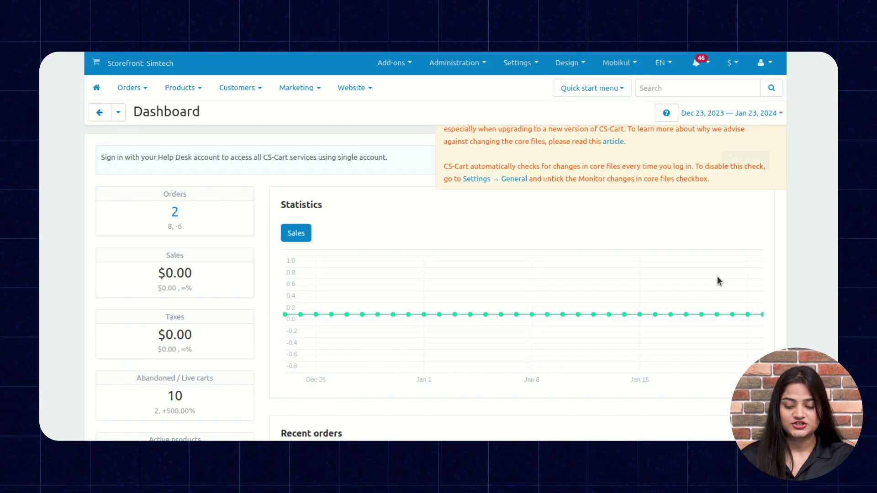
scroll(713, 286, down, 5)
click(772, 117)
scroll(483, 177, up, 5)
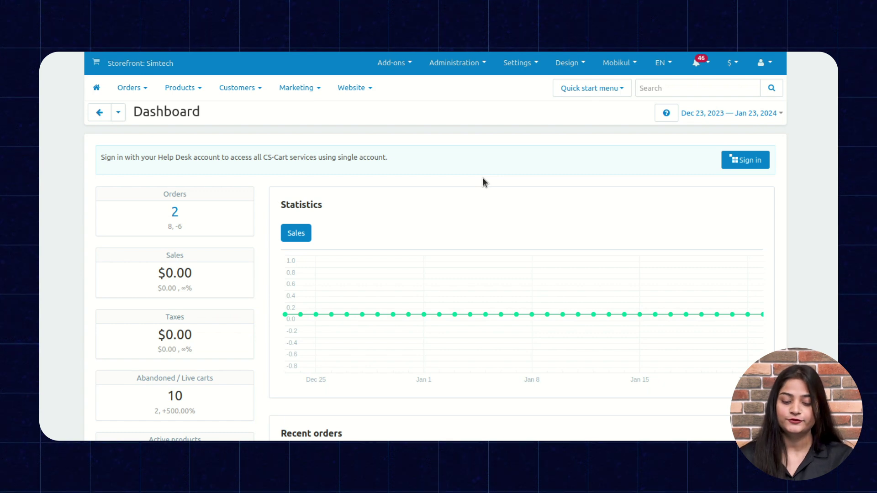
List the installed add-ons from Webkul Software Pvt. Ltd. and open the Mobikul add-on
click(396, 63)
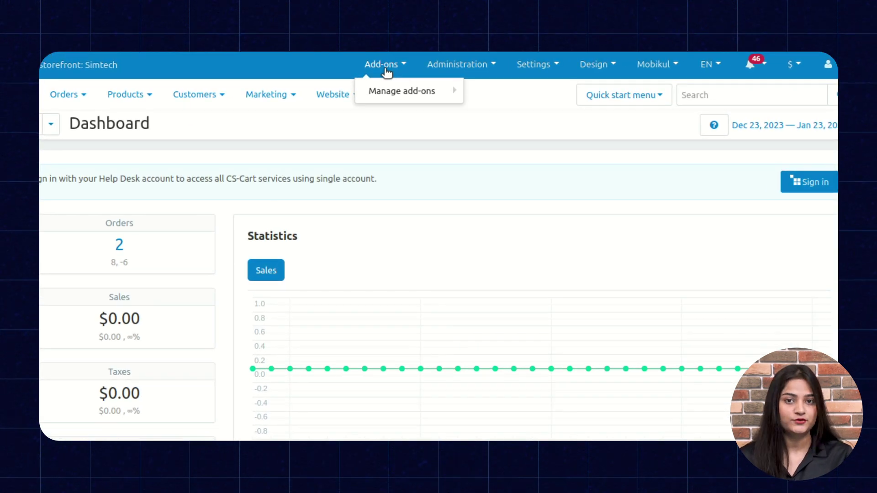
click(389, 64)
mouse_move(383, 94)
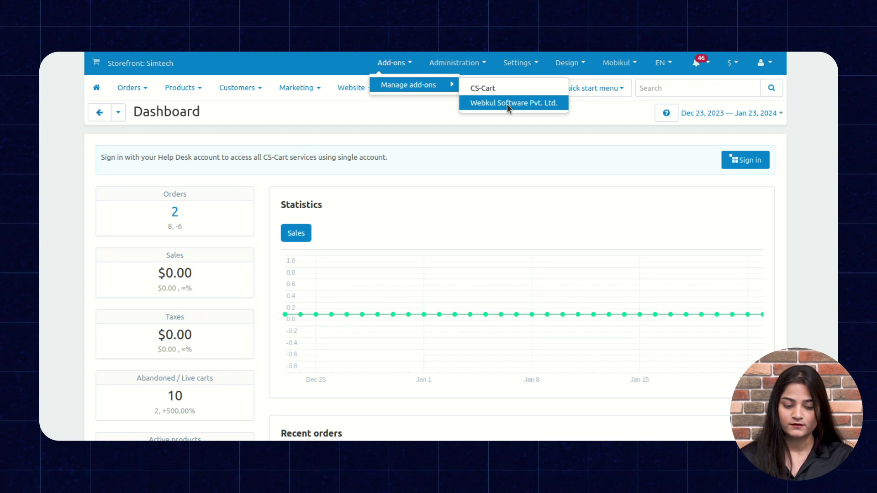
click(507, 104)
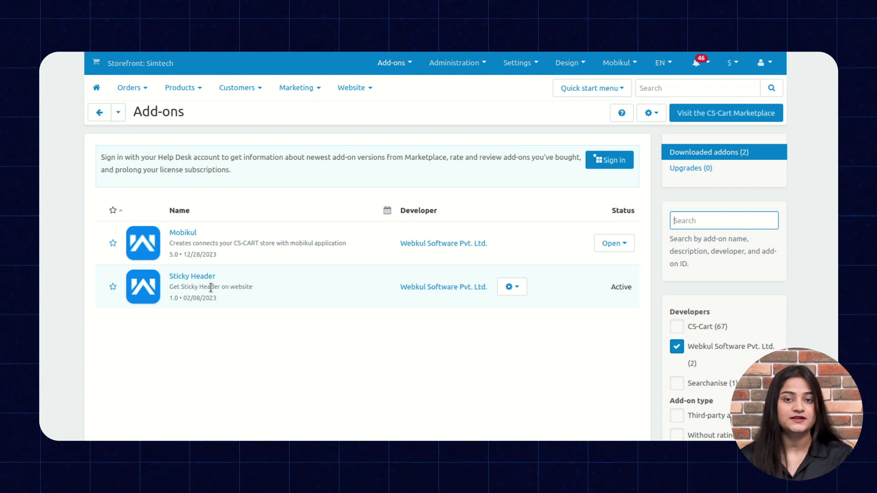
mouse_move(182, 234)
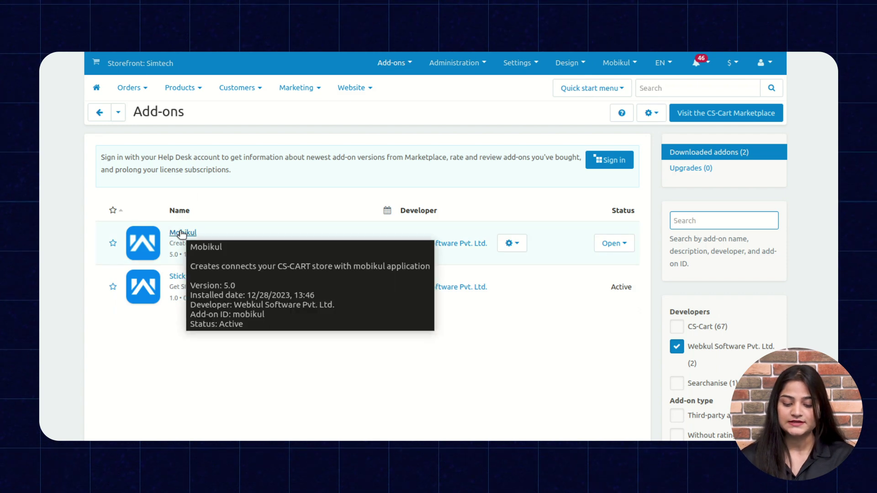
click(182, 234)
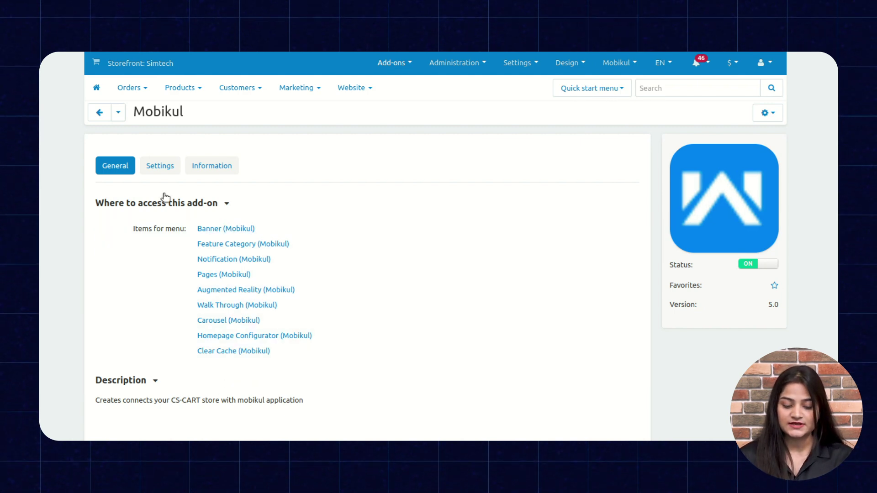
Review the Mobikul add-on's general settings for Google FCM, email, API key and cache
click(159, 163)
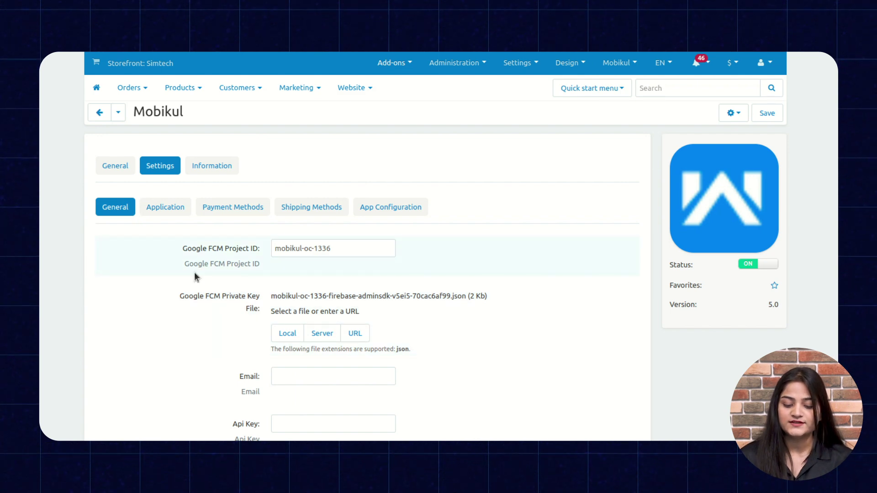
scroll(205, 297, down, 2)
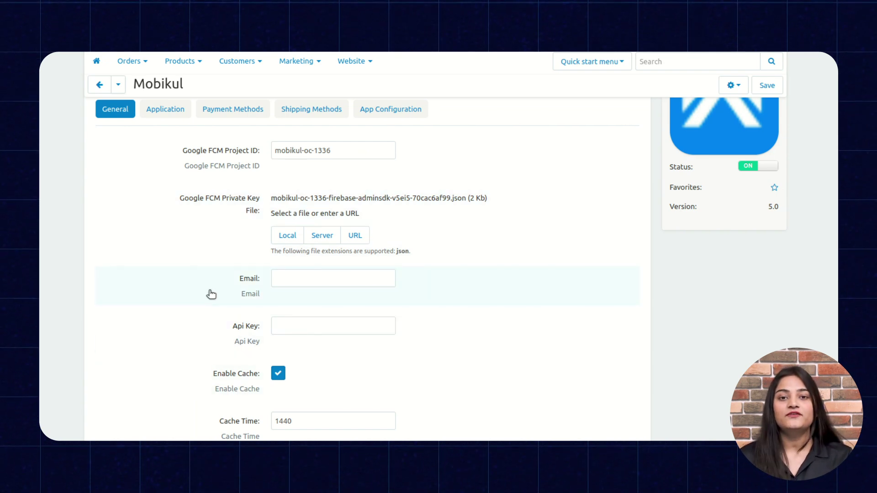
scroll(190, 309, up, 2)
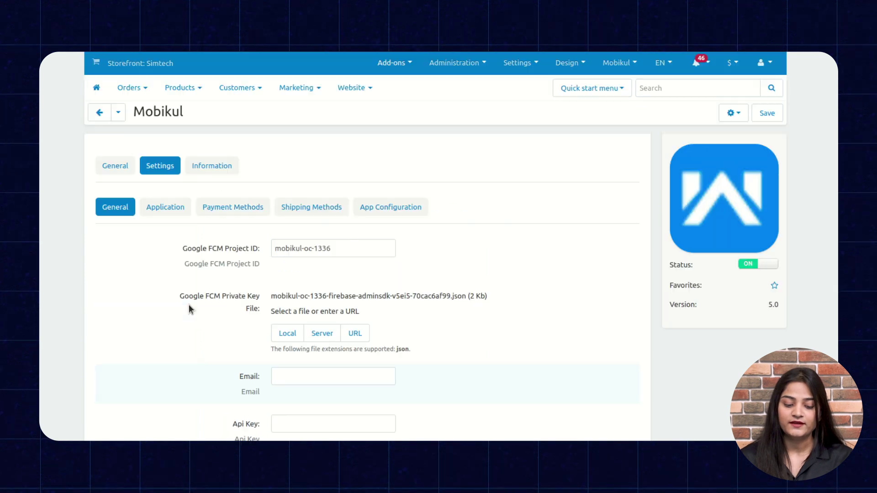
Review the application settings for the PlayStore and AppStore links, their visibility and the display text
click(165, 206)
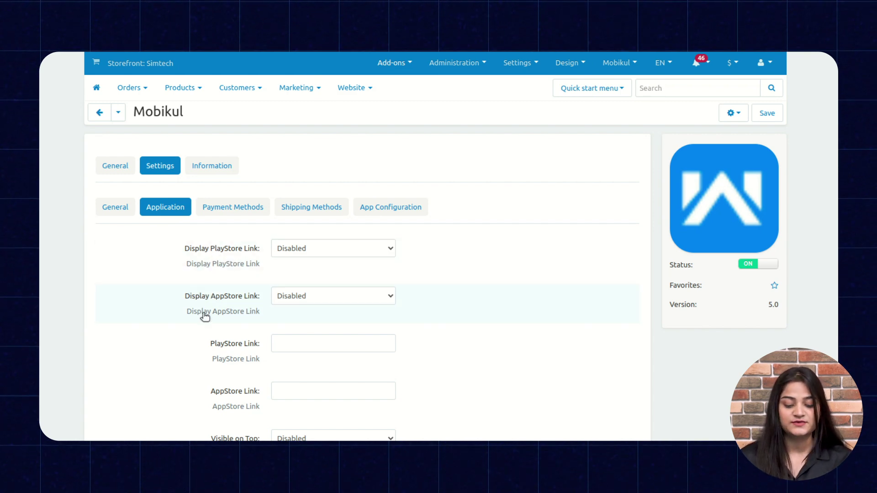
scroll(228, 306, down, 2)
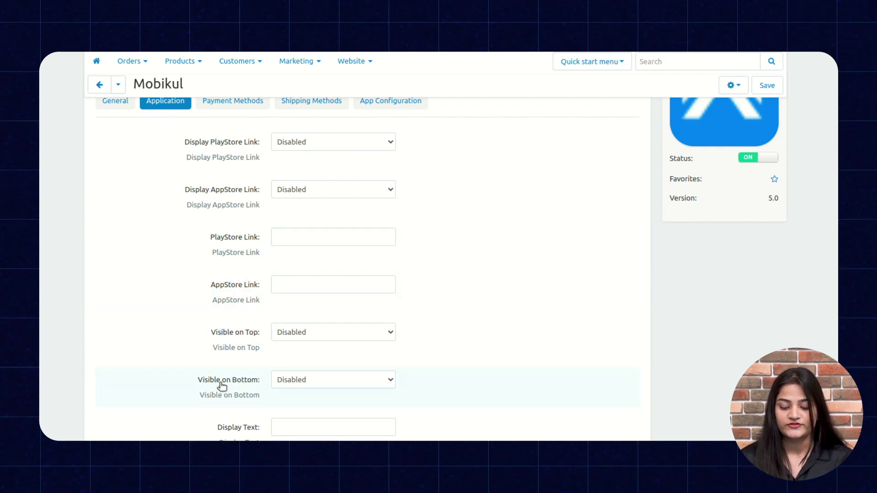
scroll(212, 265, up, 2)
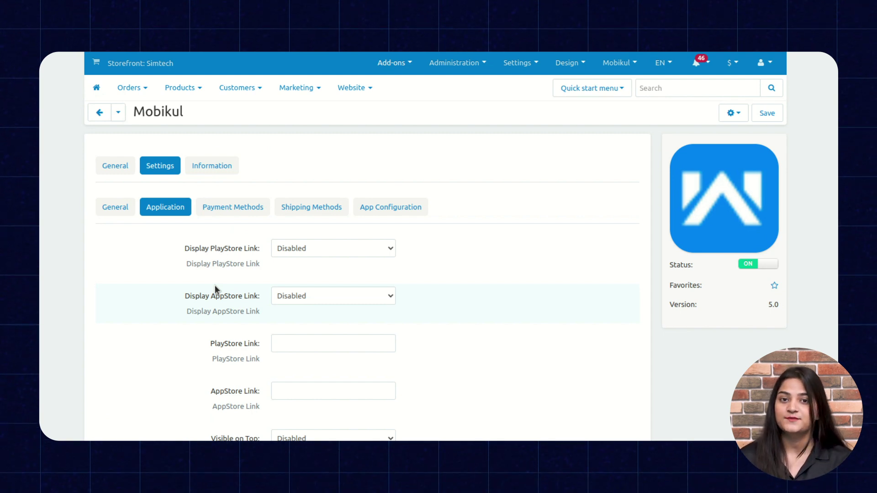
Check which payment methods and shipping methods are selected for the Mobikul app
click(223, 210)
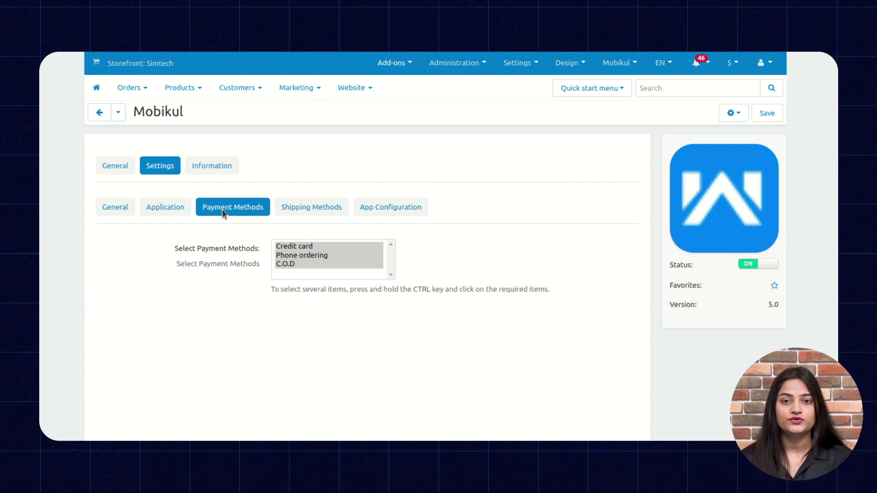
click(307, 208)
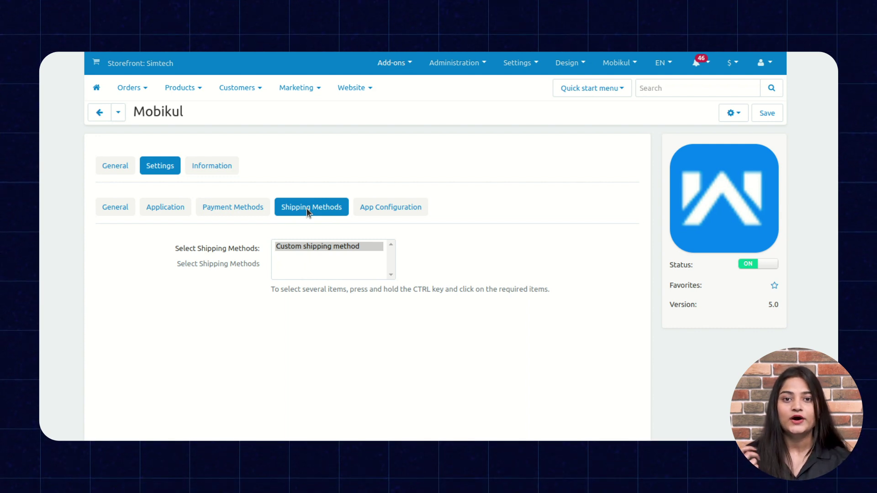
Examine the app icon and category type options in the app configuration, keeping Default Category View
click(396, 207)
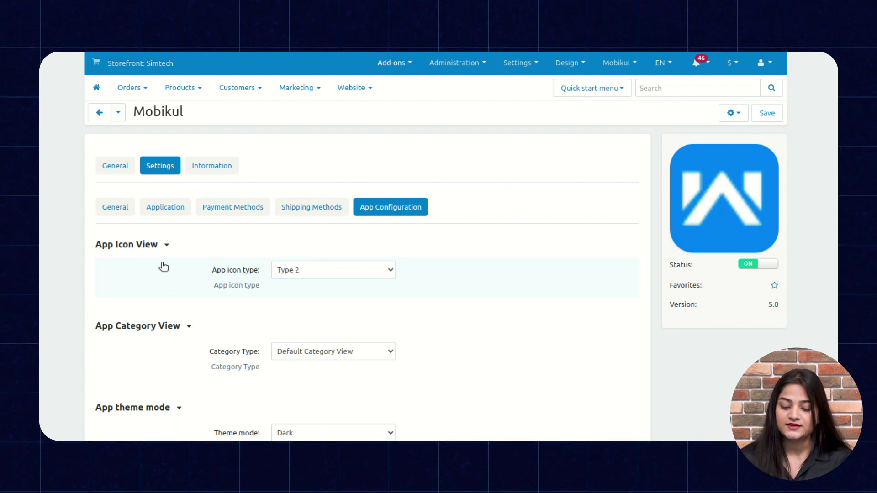
scroll(182, 299, down, 1)
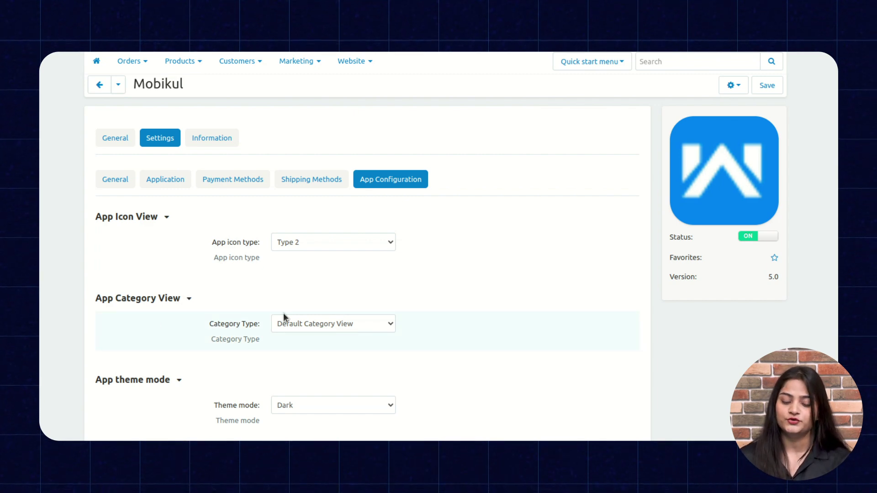
click(331, 328)
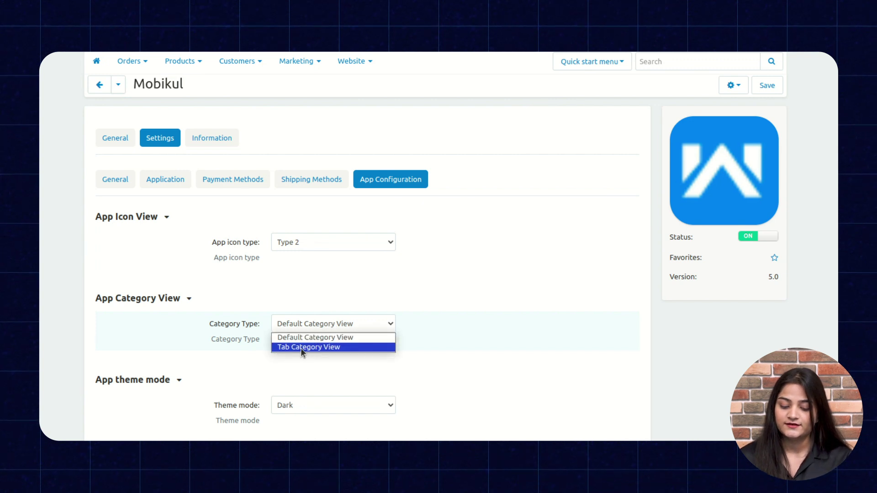
click(334, 338)
Check the available theme mode options for the app, keeping Dark
scroll(333, 339, down, 2)
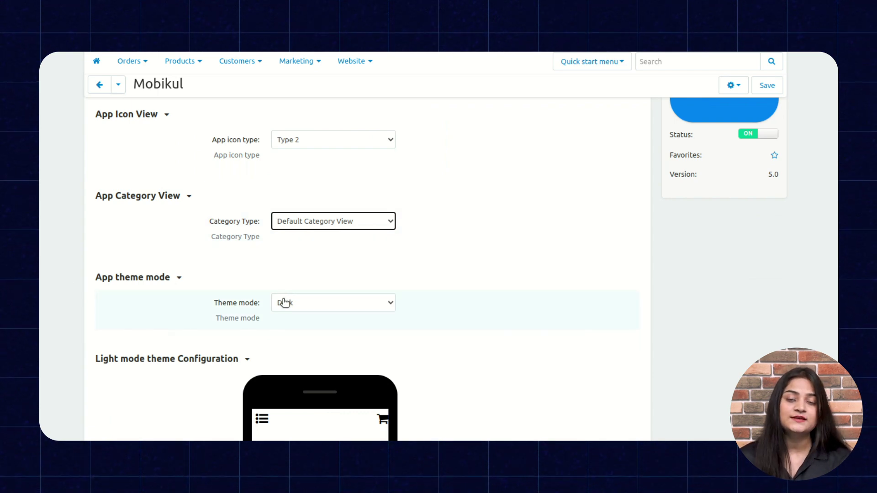
click(300, 305)
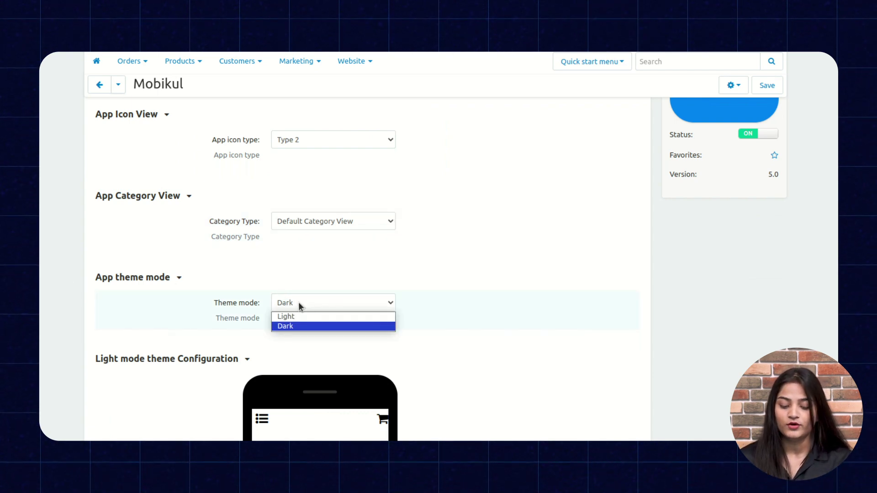
click(298, 306)
Review the light mode theme's phone preview and colour settings, and the dark mode theme's preview
scroll(300, 305, down, 5)
scroll(300, 306, down, 2)
scroll(303, 304, up, 2)
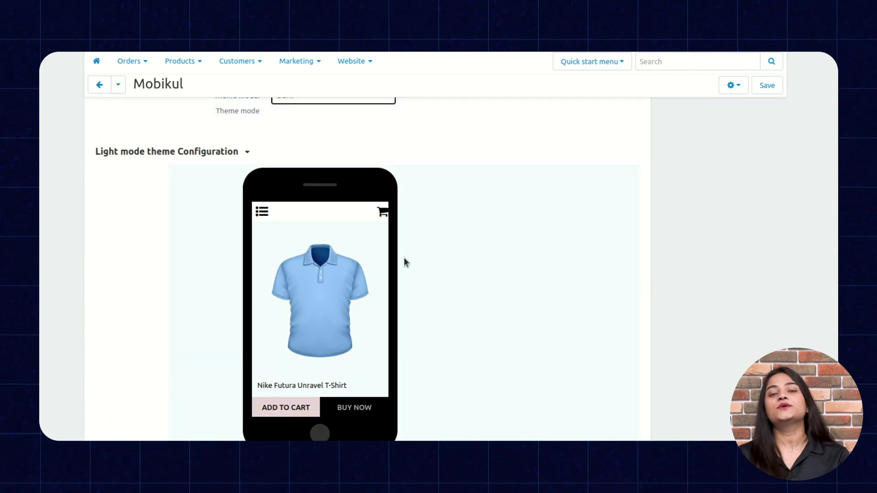
scroll(404, 257, down, 3)
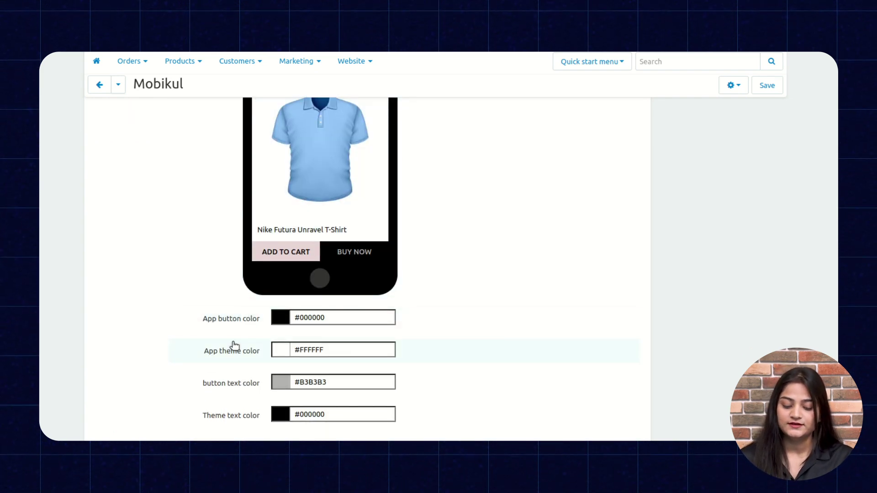
scroll(261, 349, down, 1)
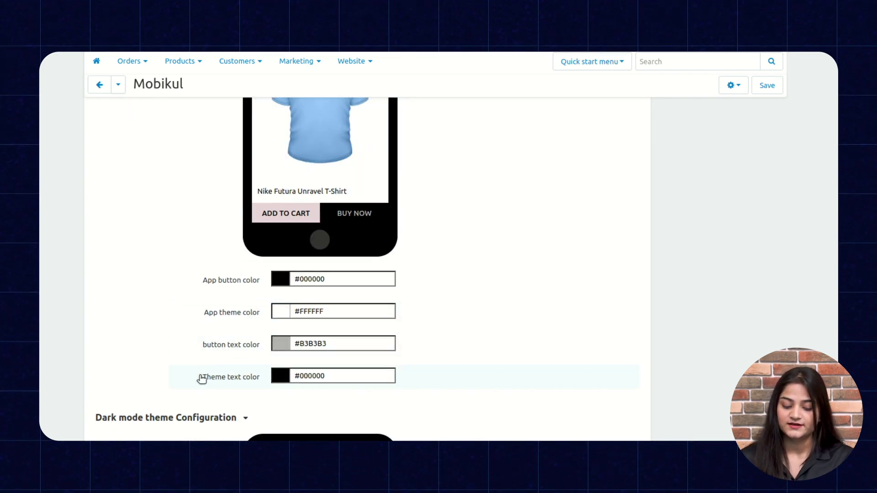
scroll(280, 372, down, 1)
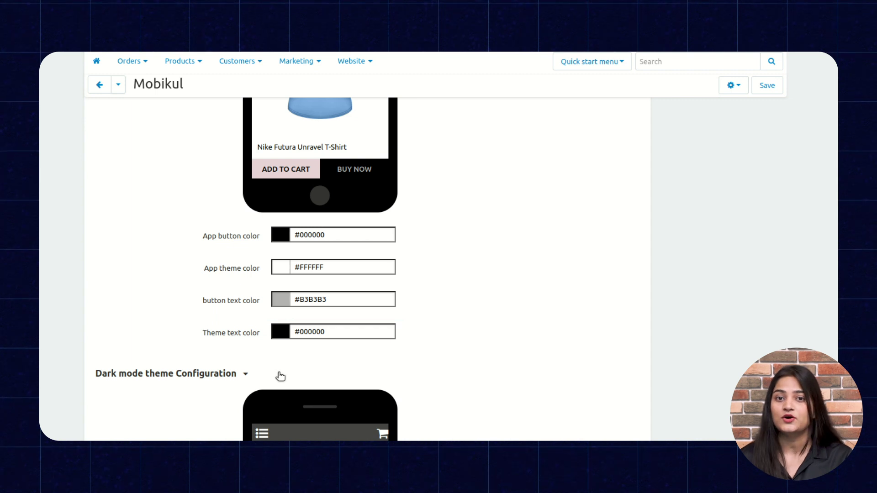
scroll(282, 401, down, 5)
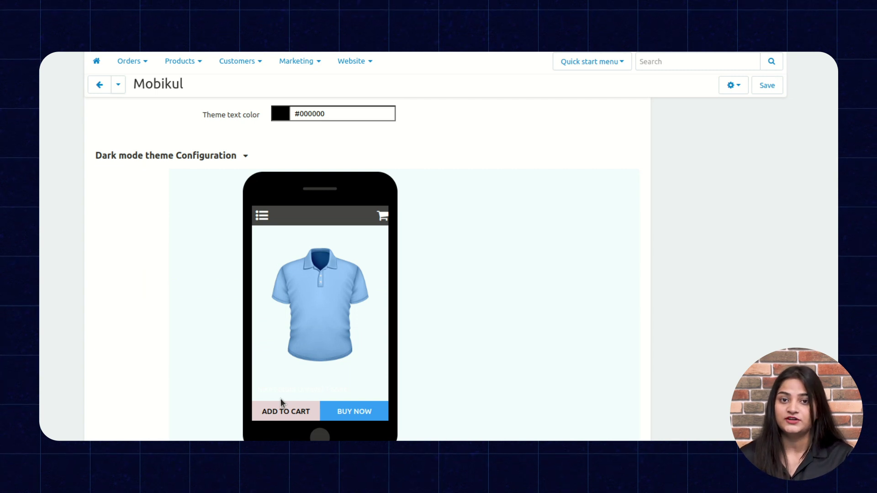
Review the button, theme and text colour settings of the dark mode theme
scroll(281, 398, down, 3)
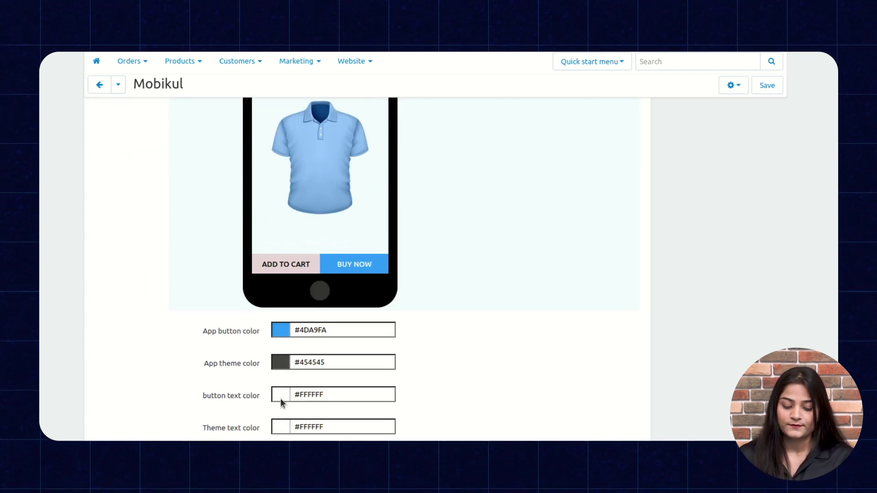
scroll(357, 295, up, 15)
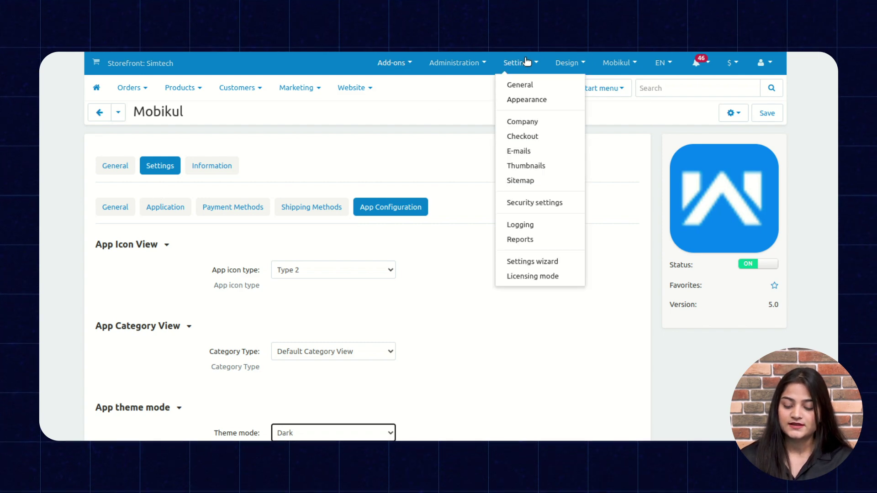
Open the Mobikul banner list and start a new banner, with its name field ready for entry
mouse_move(622, 62)
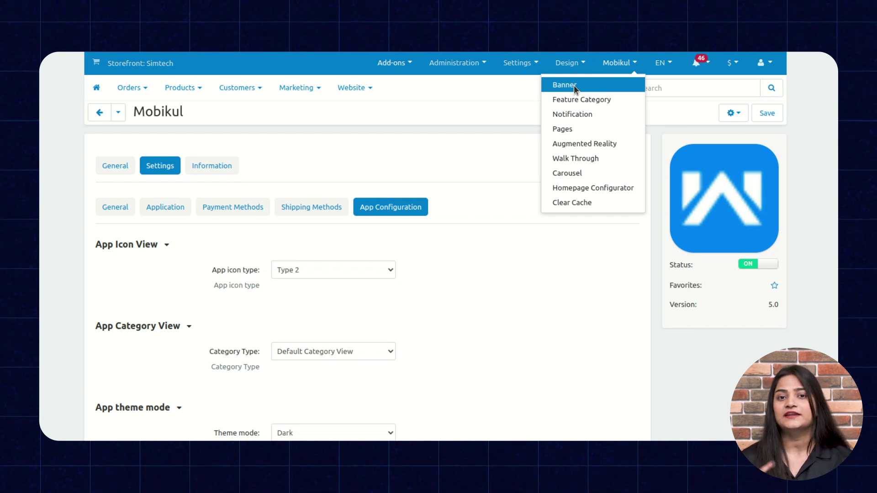
click(573, 85)
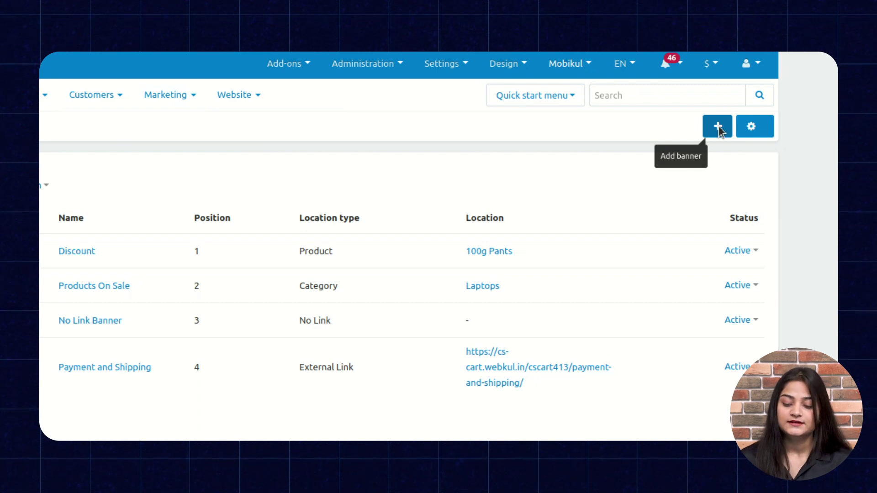
click(717, 128)
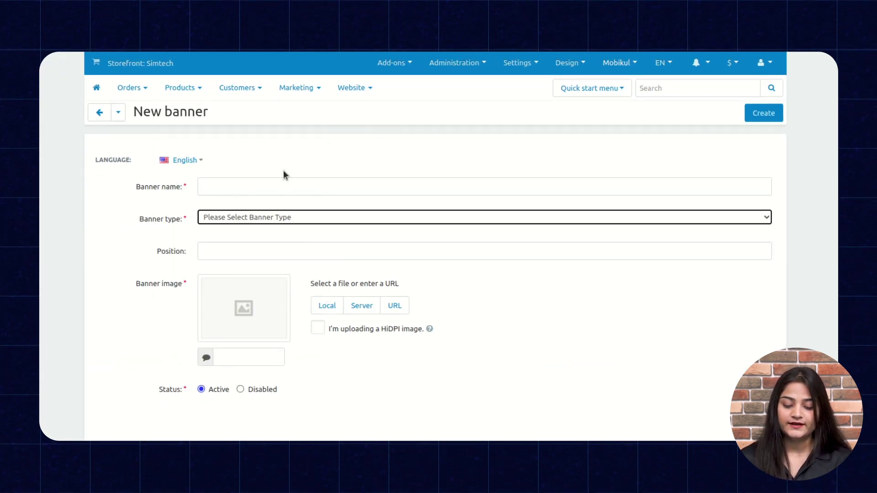
click(287, 186)
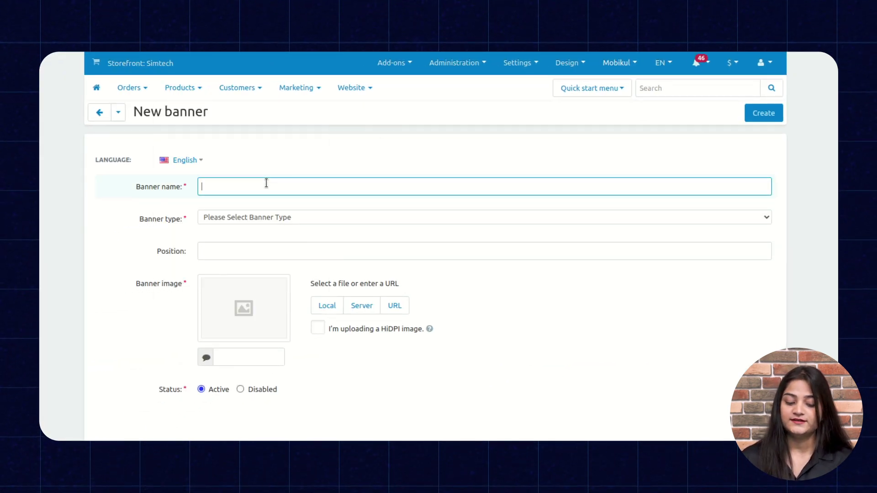
Try the Product, Category, External Link and No Link banner types to compare the fields each one requires
click(293, 219)
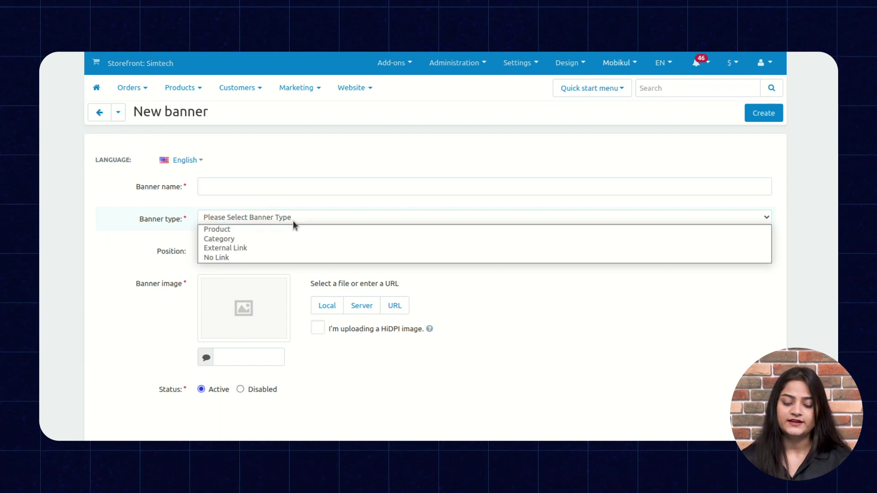
click(254, 229)
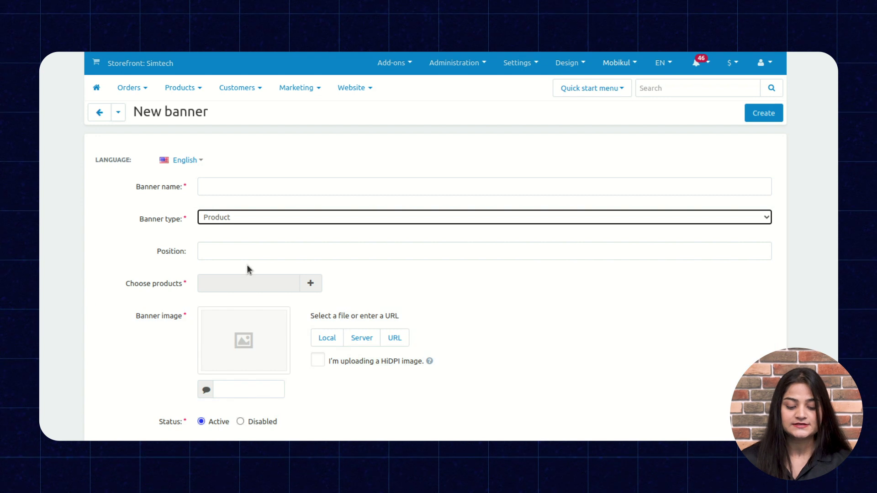
click(236, 215)
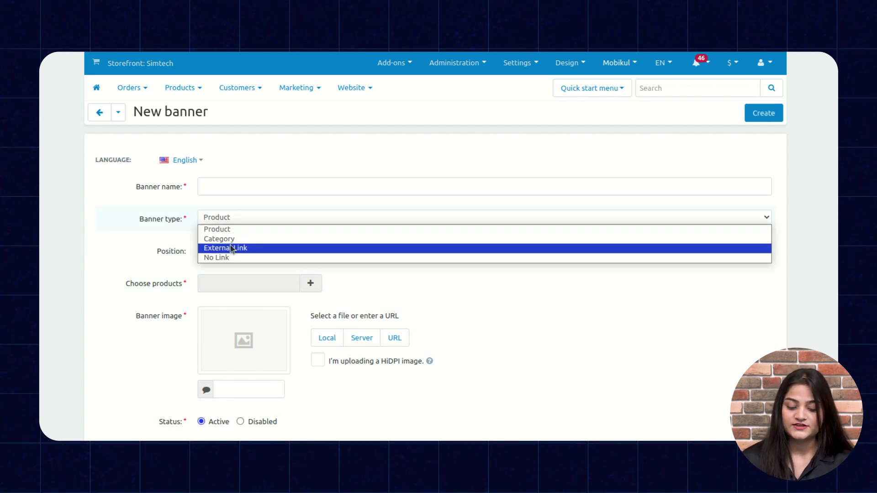
click(230, 239)
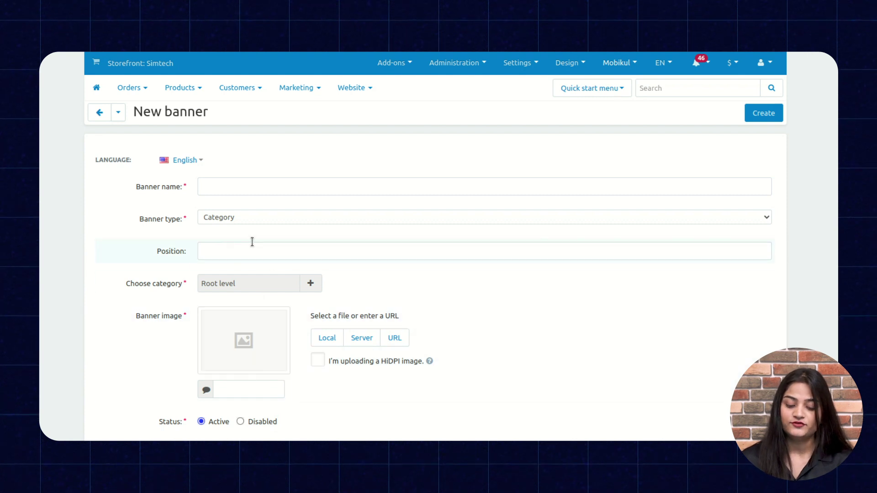
click(251, 219)
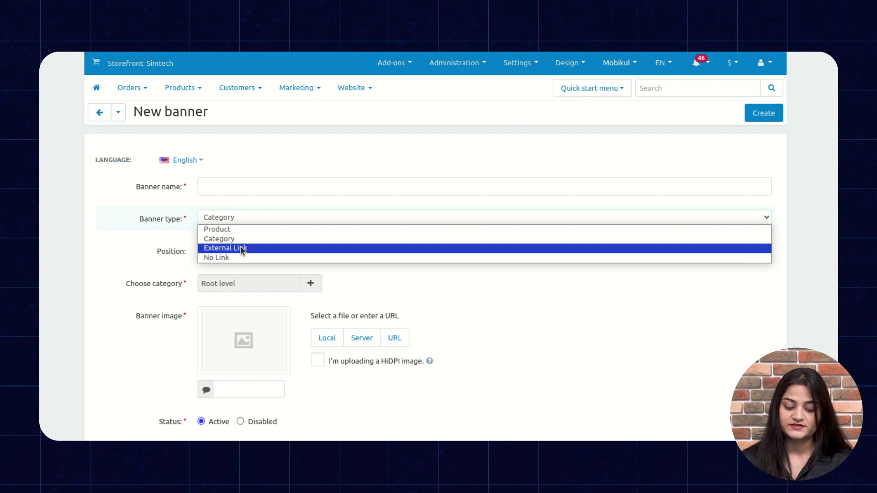
click(241, 246)
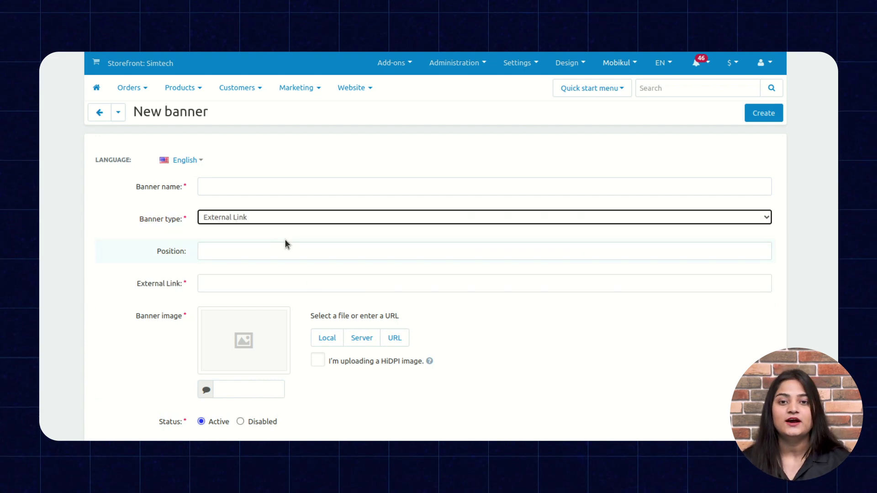
click(244, 218)
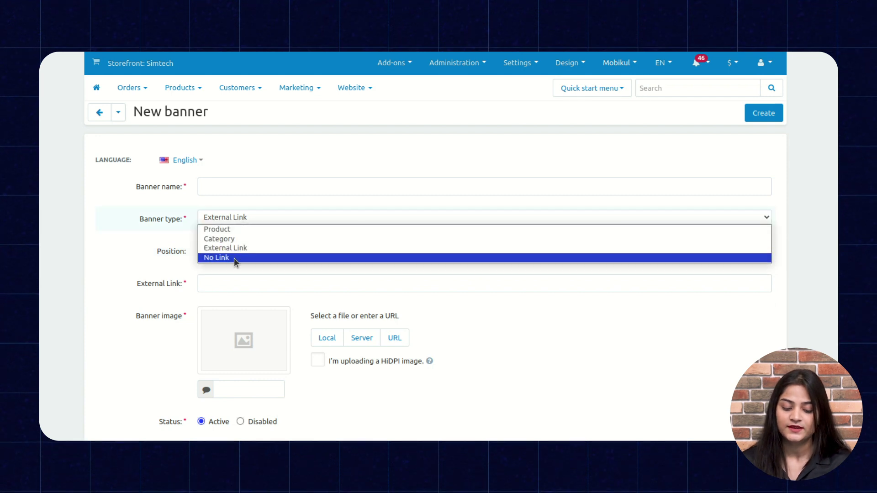
click(234, 258)
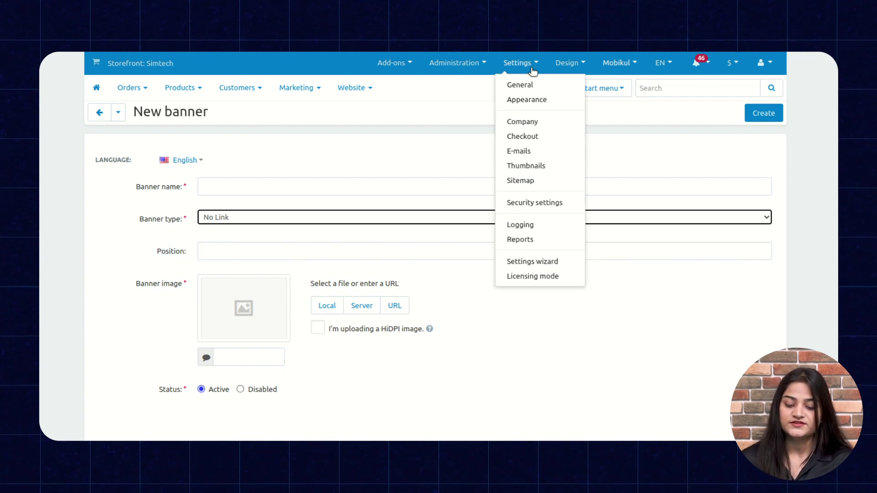
Leave the new banner form, review the Discount banner's edit form, and return to the banner list
key(alt+Left)
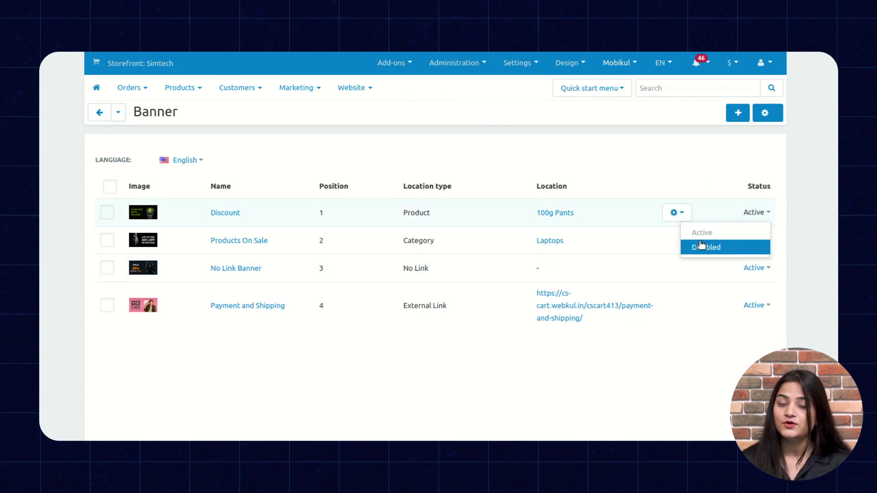
click(680, 215)
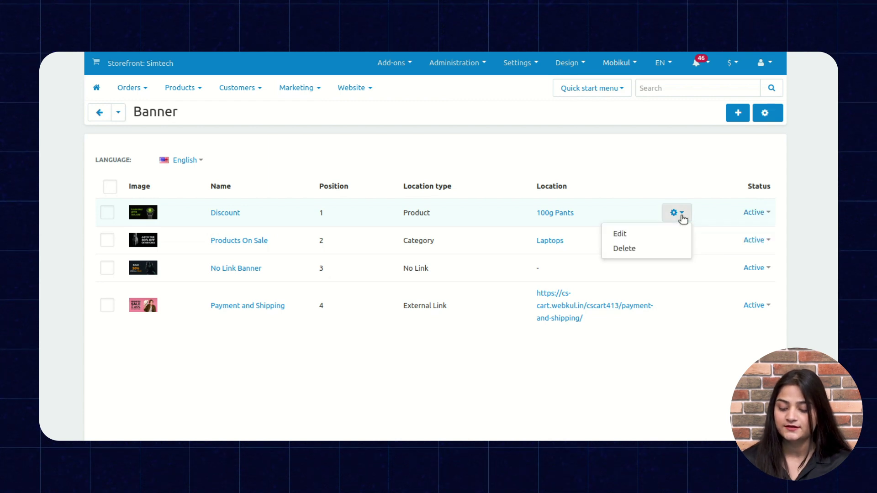
click(620, 233)
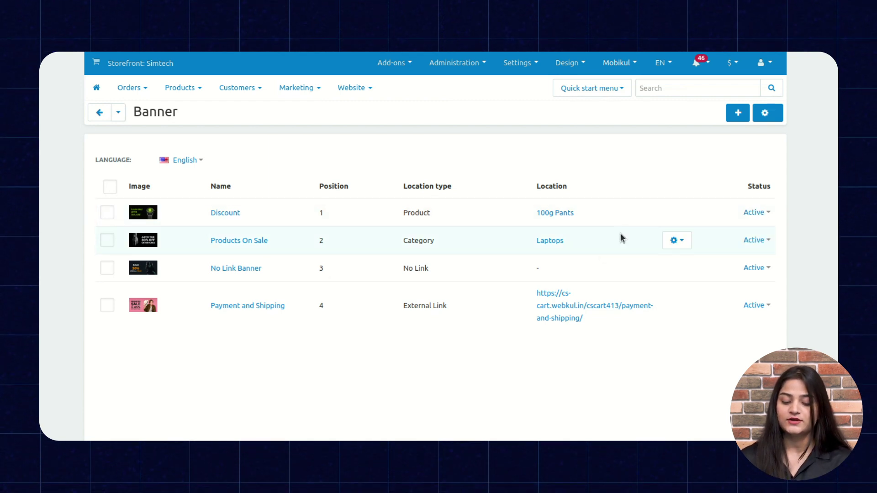
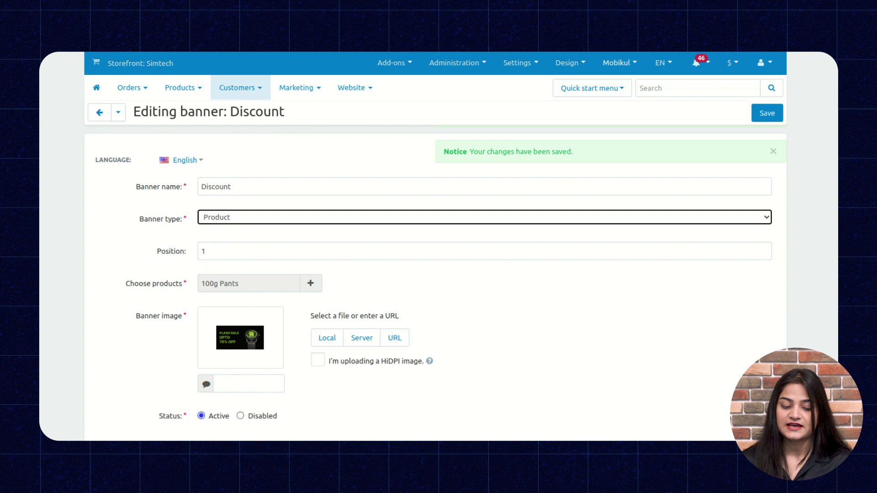
click(203, 125)
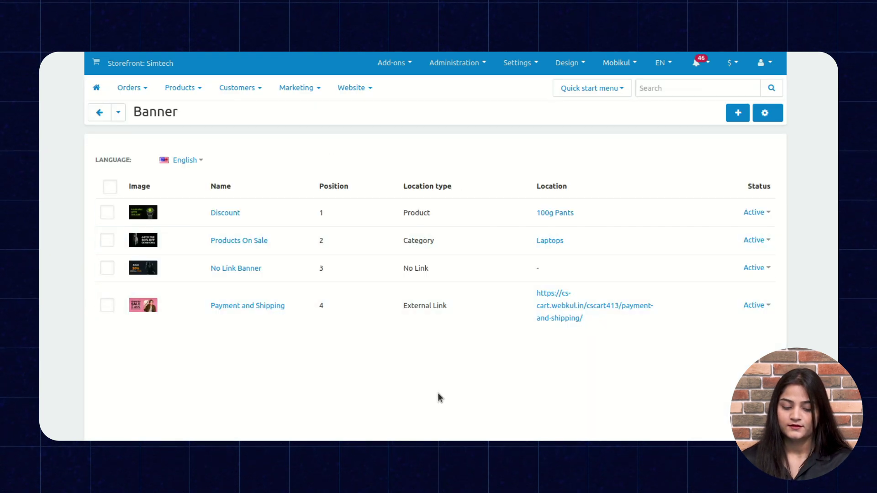
Open the Mobikul list of feature categories
mouse_move(663, 67)
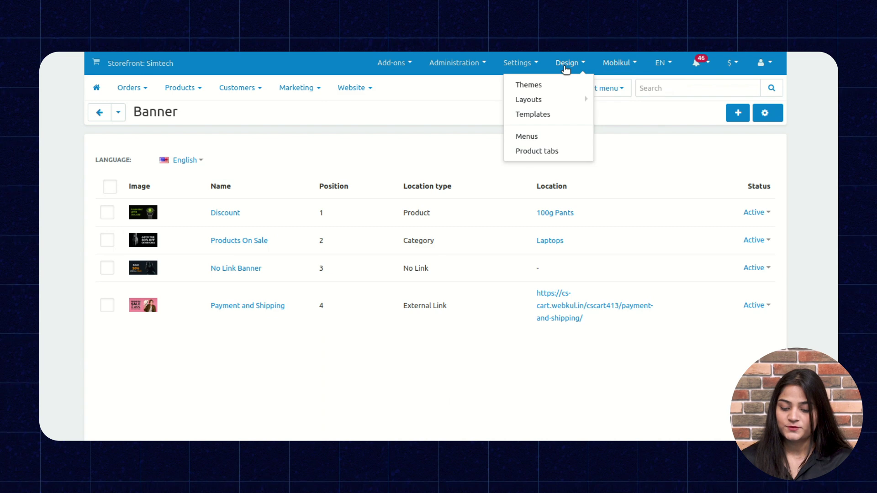
mouse_move(619, 59)
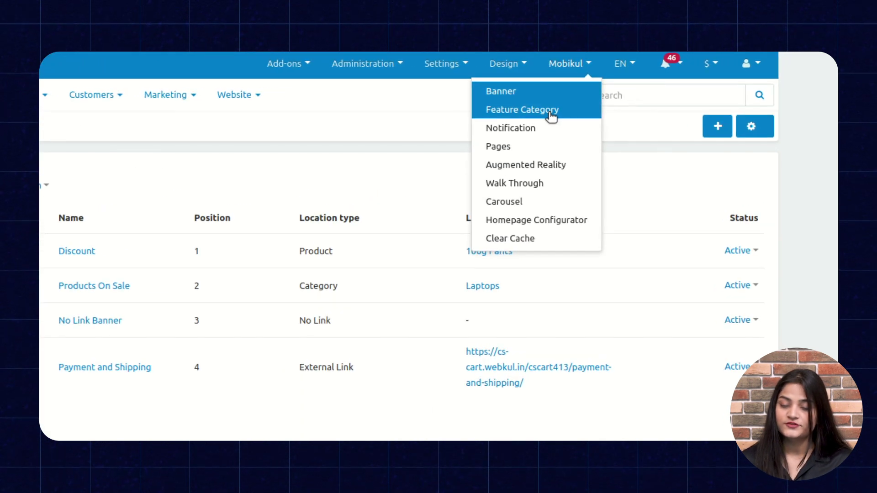
click(549, 113)
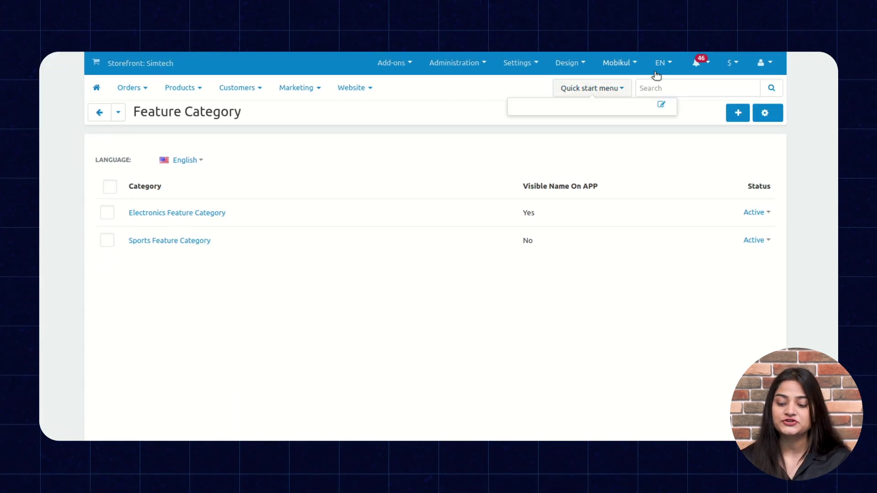
Start a new feature category named footwear and look over the store categories that can be assigned to it
click(734, 113)
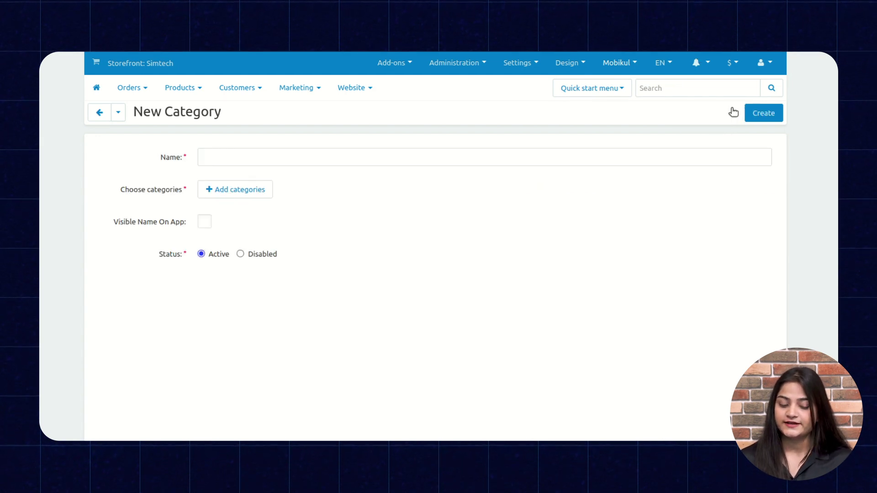
click(224, 160)
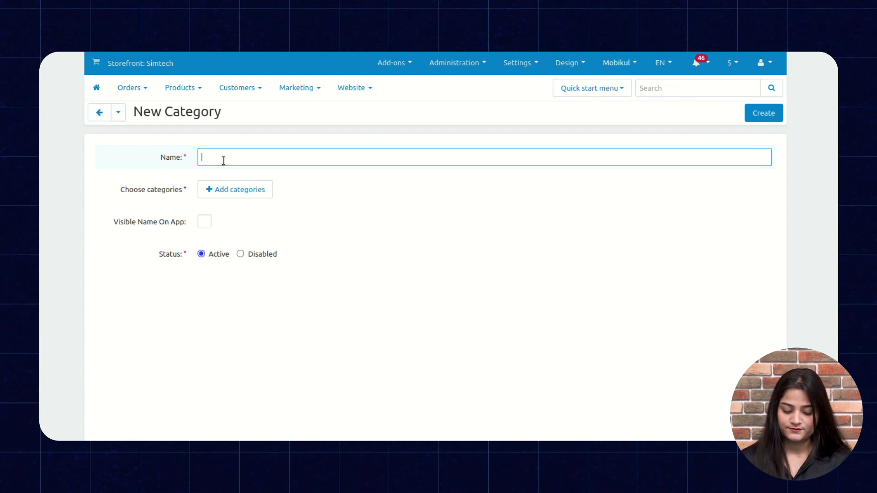
text(footwear)
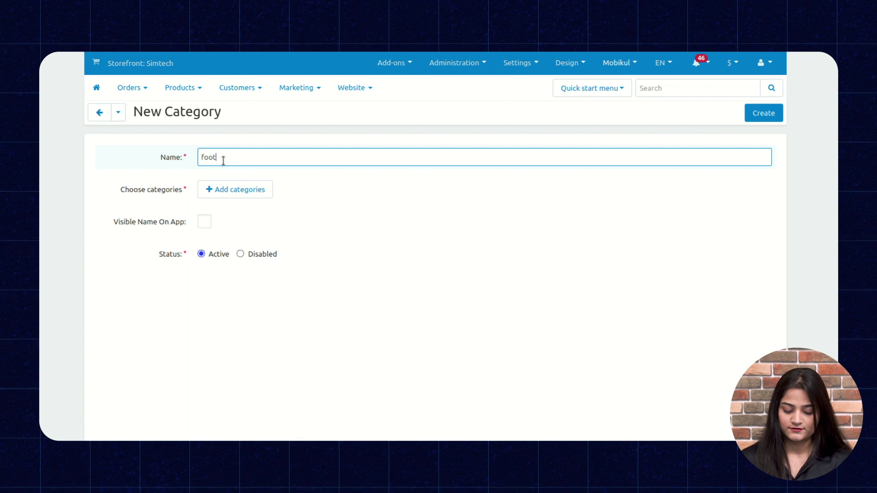
click(227, 189)
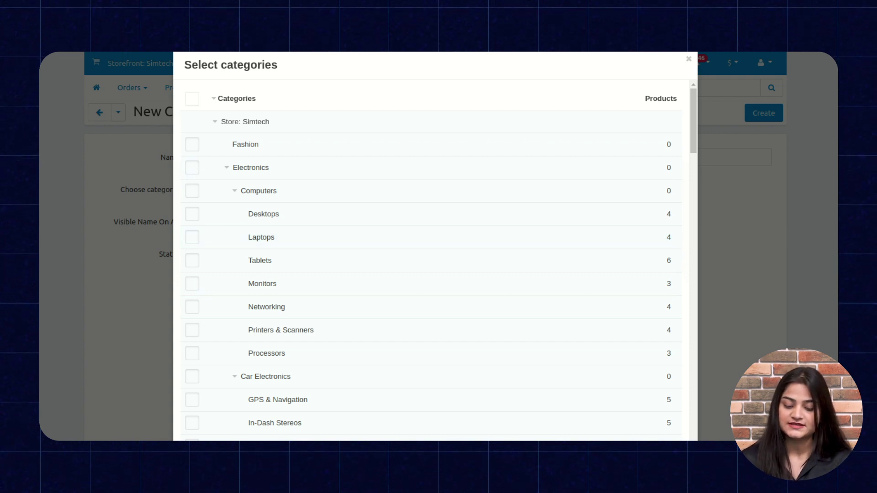
key(Escape)
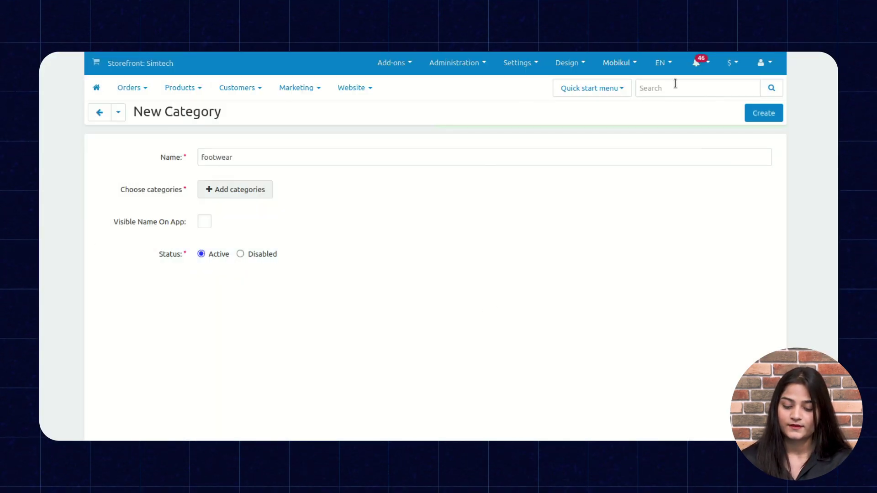
Return to the feature category list and check the management and status options of Electronics Feature Category
mouse_move(565, 68)
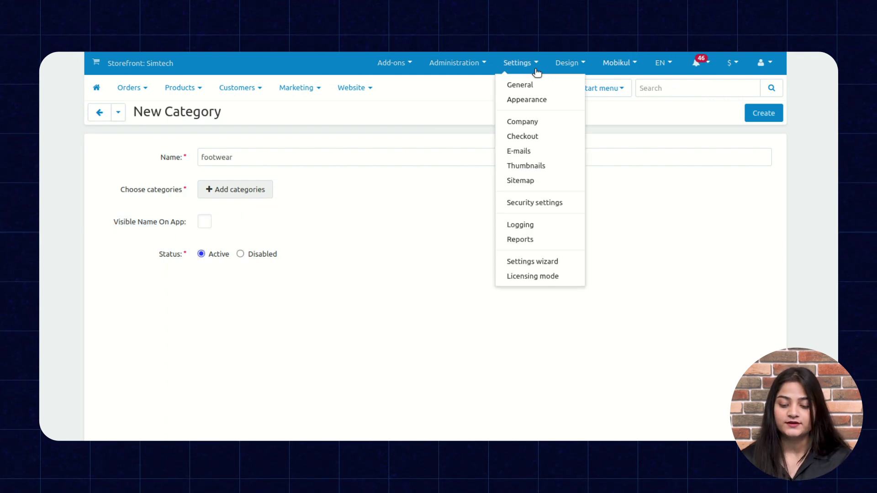
mouse_move(617, 63)
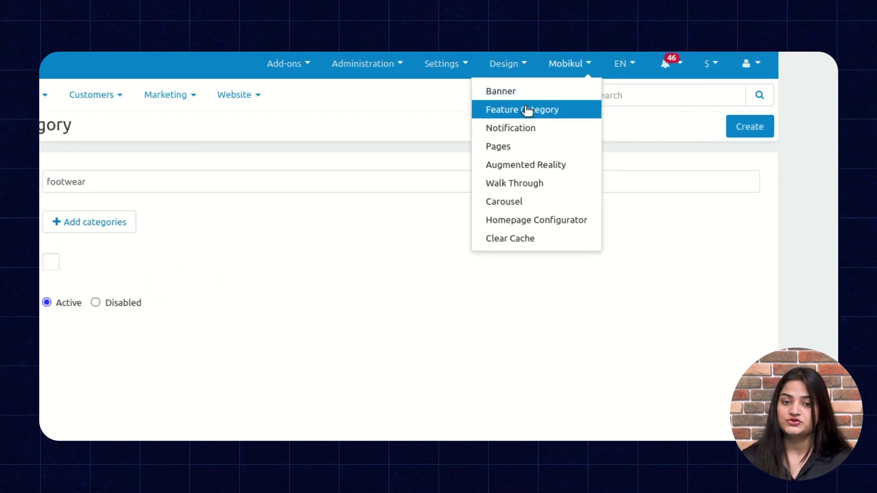
click(528, 110)
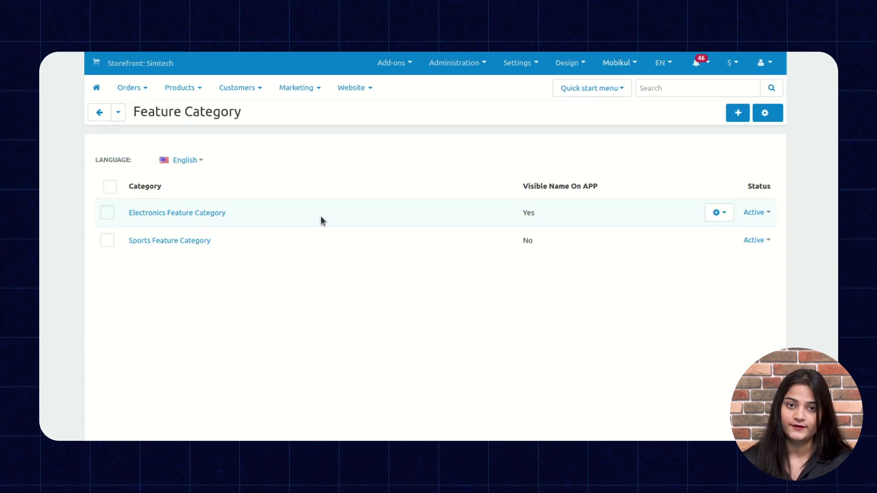
click(725, 211)
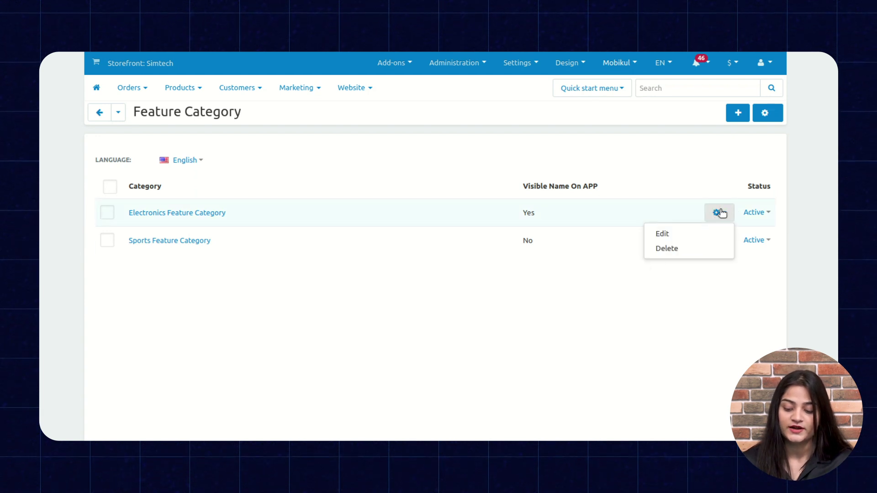
click(720, 213)
click(719, 213)
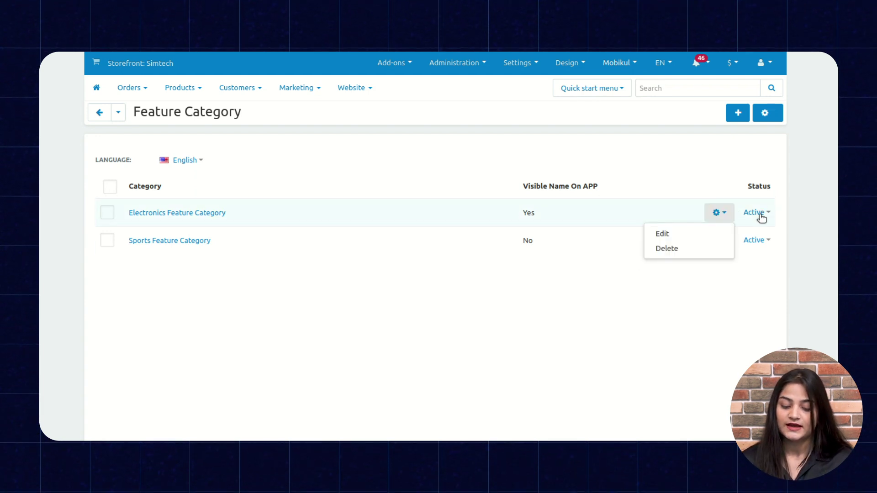
click(758, 213)
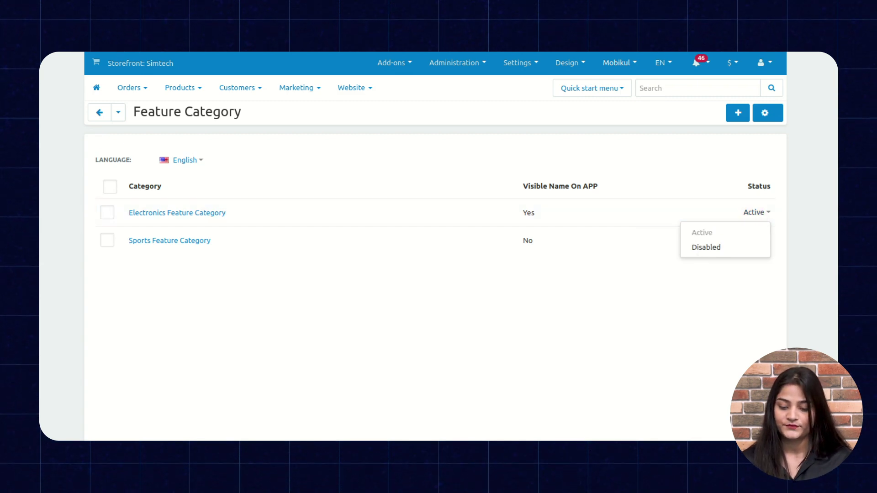
Open the Mobikul list of app notifications
mouse_move(617, 64)
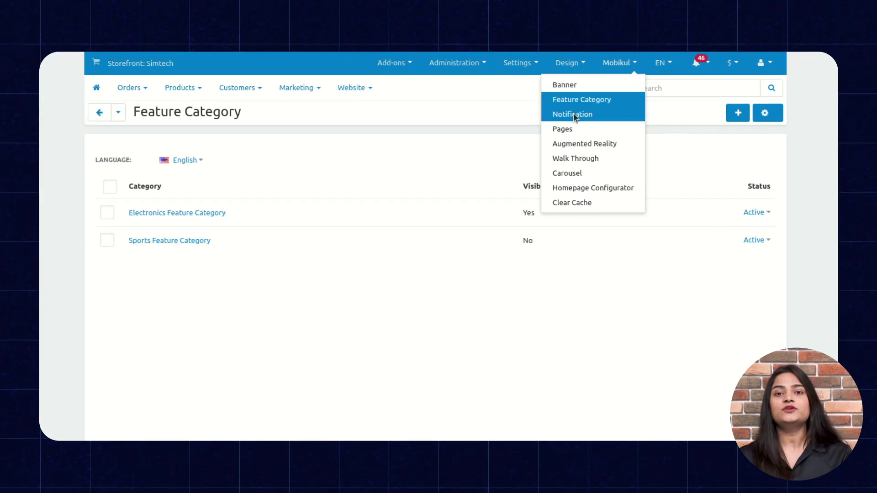
click(574, 115)
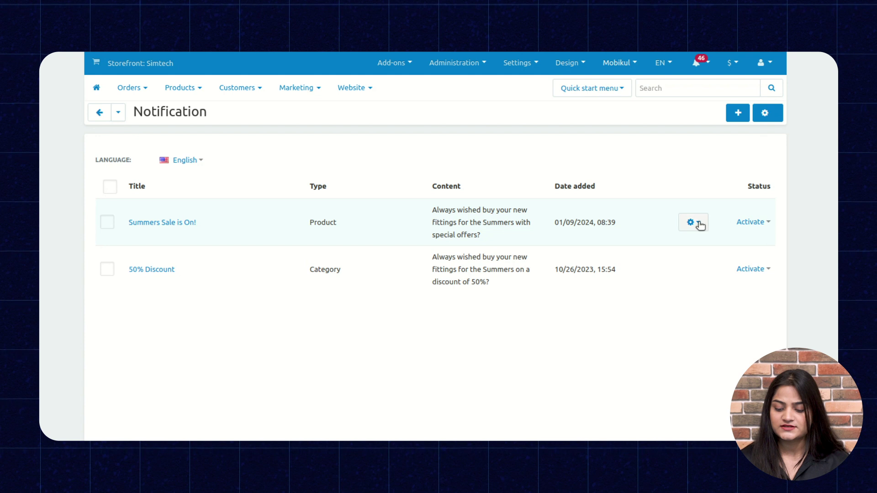
Check the management and status options of the Summers Sale is On! notification
click(698, 224)
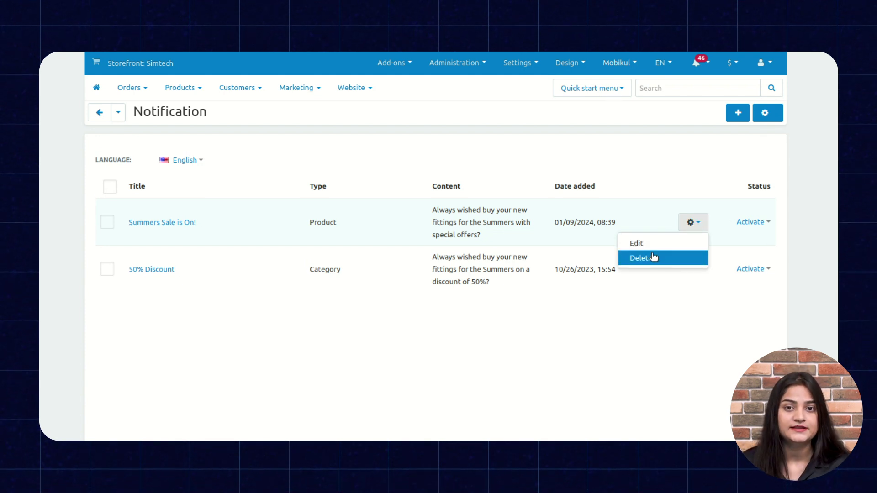
click(762, 225)
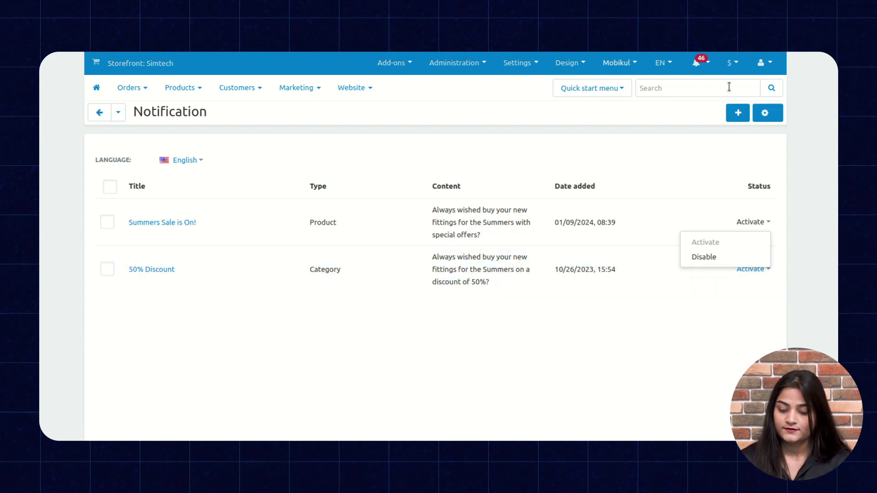
Open the Mobikul list of app pages and check the management options of About Our Company
mouse_move(617, 63)
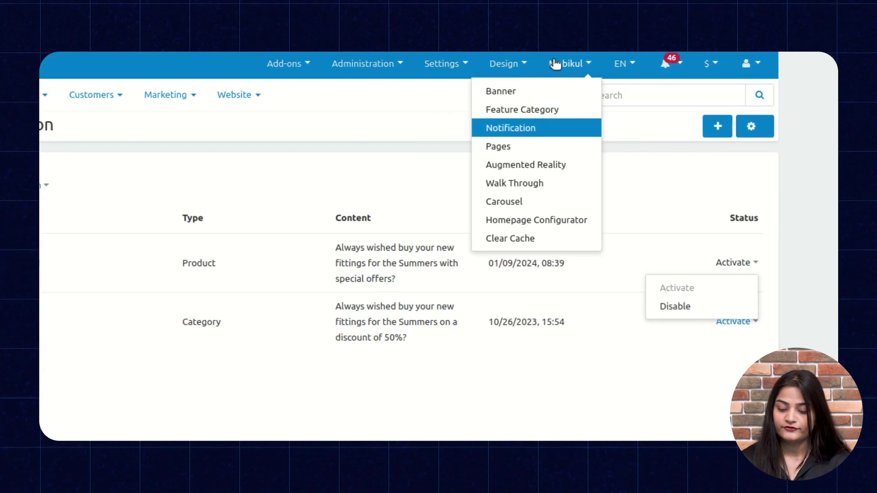
click(537, 153)
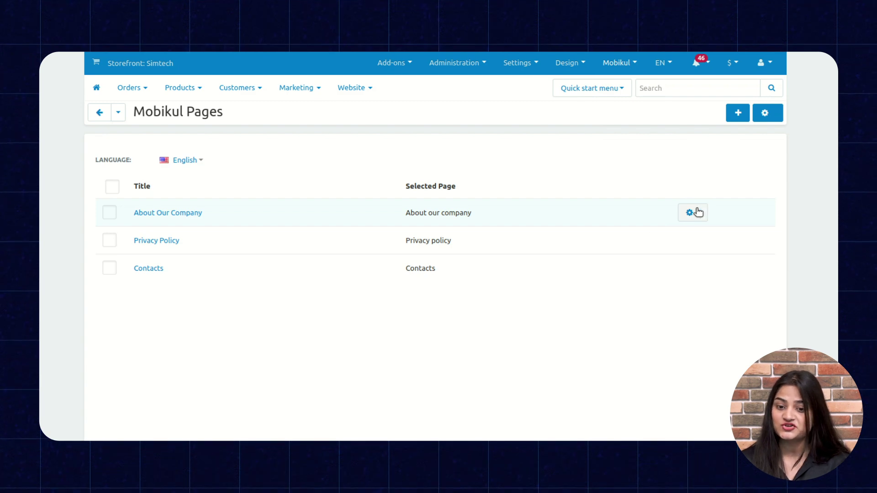
click(694, 212)
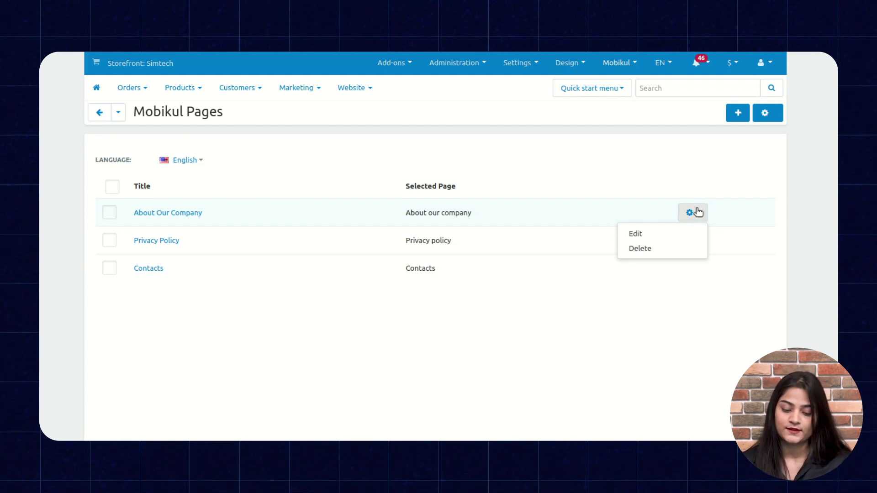
Open the Mobikul Augmented Reality list and look over the blank form for a new AR product
mouse_move(616, 82)
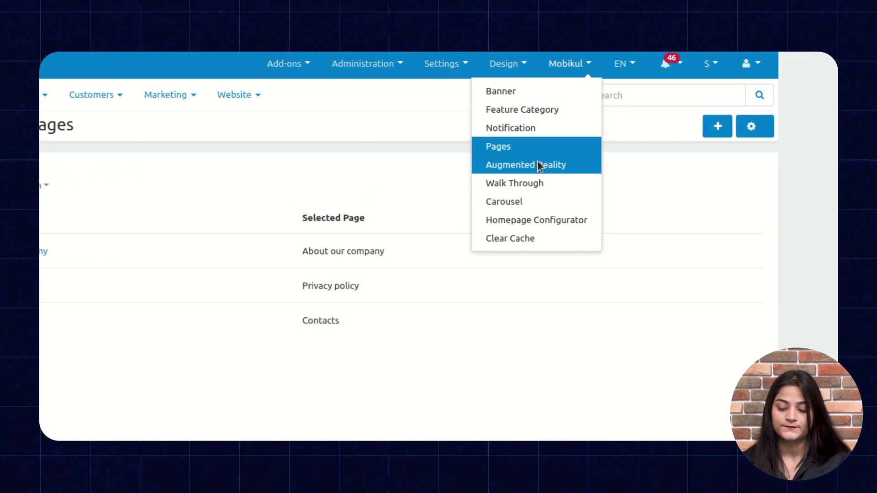
click(539, 166)
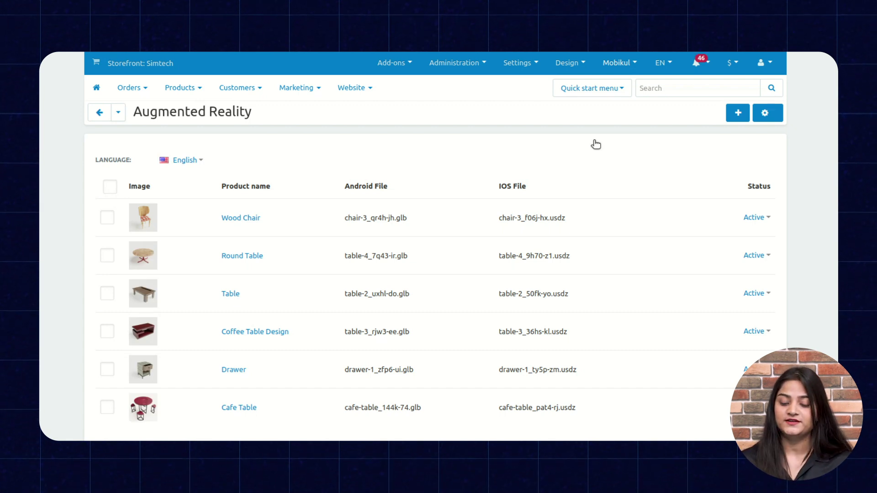
click(736, 117)
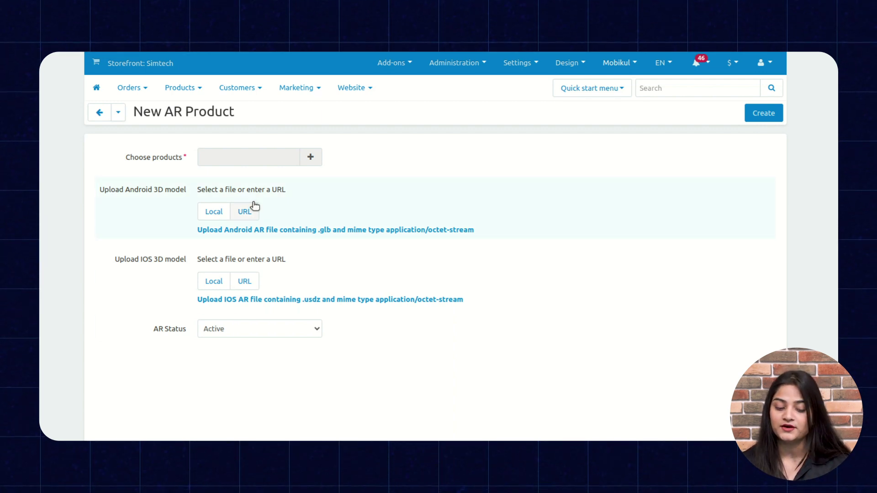
Return to the Augmented Reality list and check the management and status options of Wood Chair
click(622, 63)
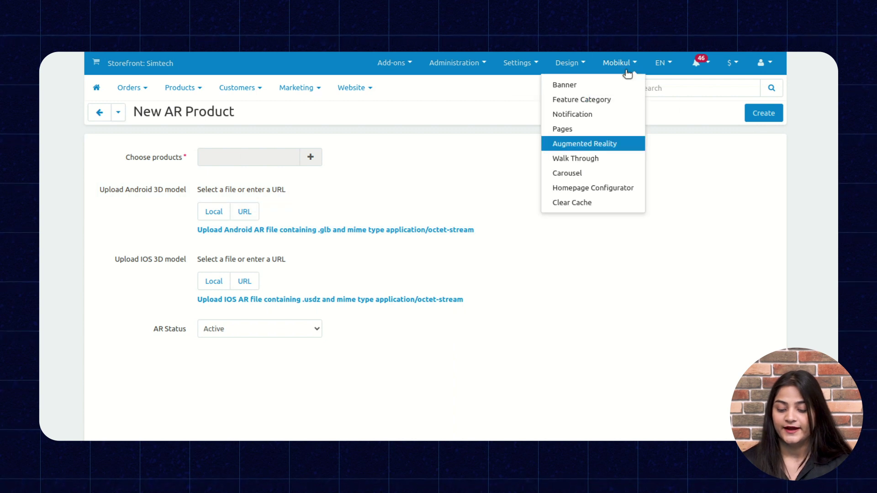
click(591, 144)
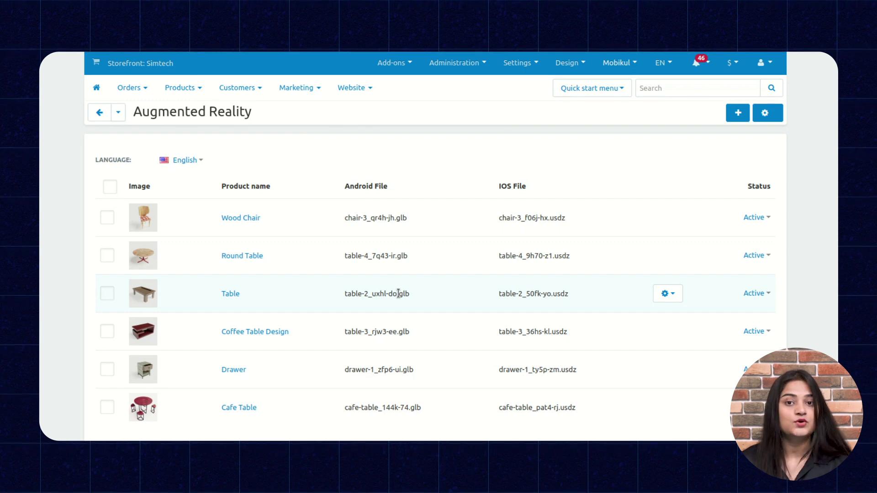
mouse_move(719, 219)
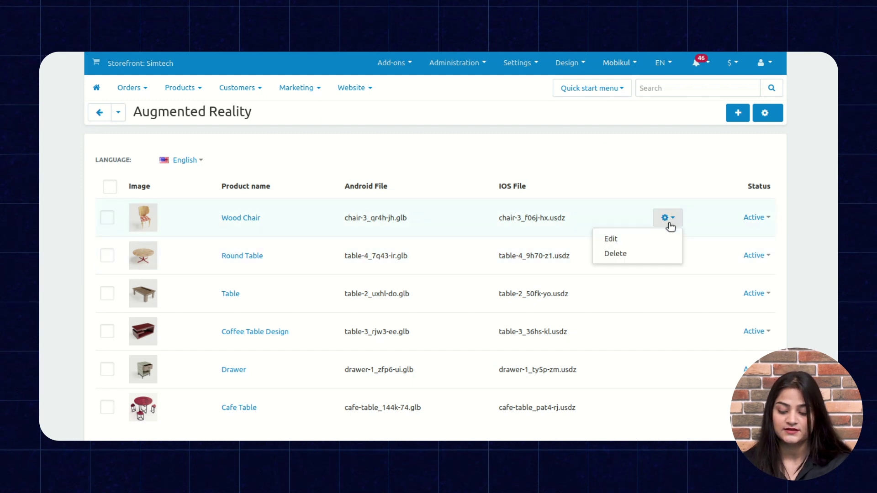
click(756, 217)
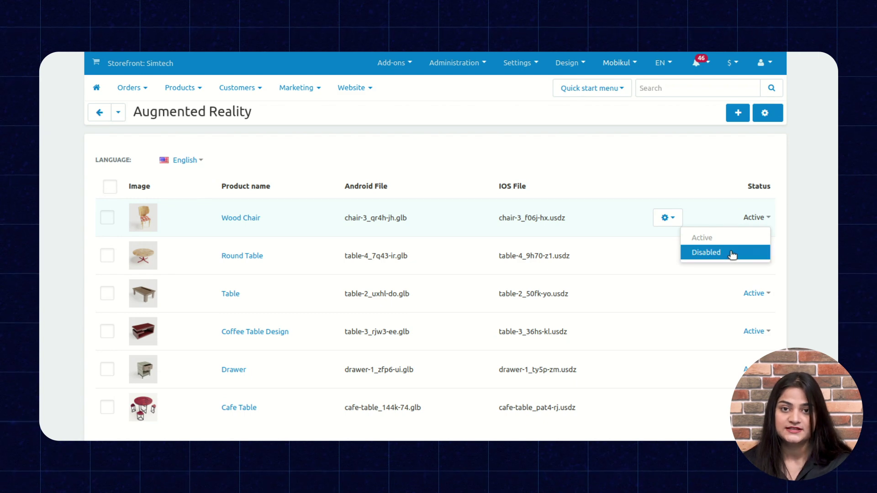
Open the Mobikul Walk Through list and check the management and status options of the Welcome entry
click(619, 62)
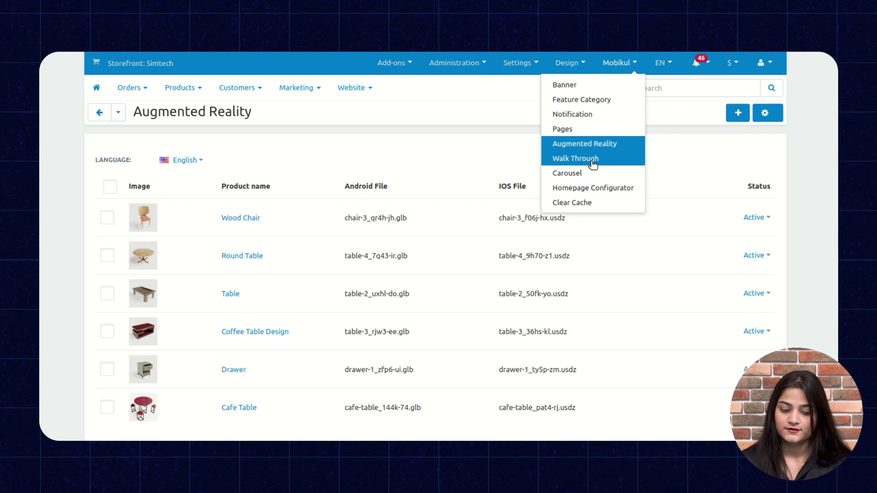
click(593, 159)
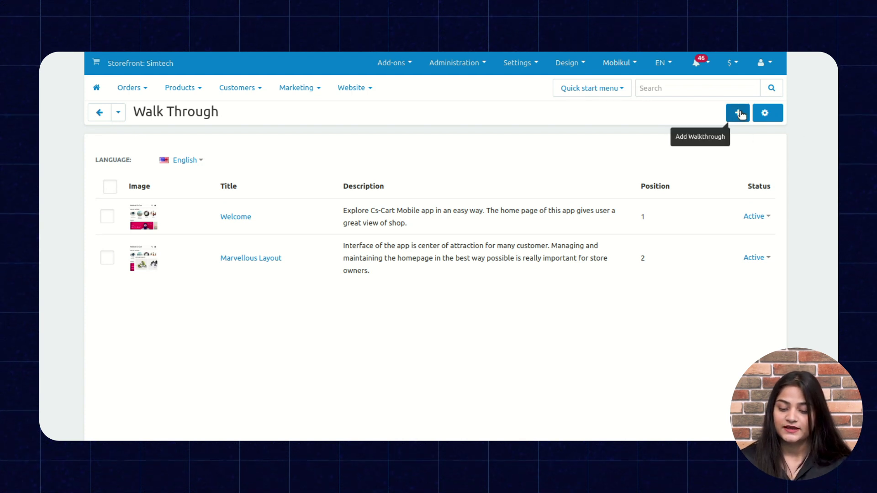
mouse_move(765, 213)
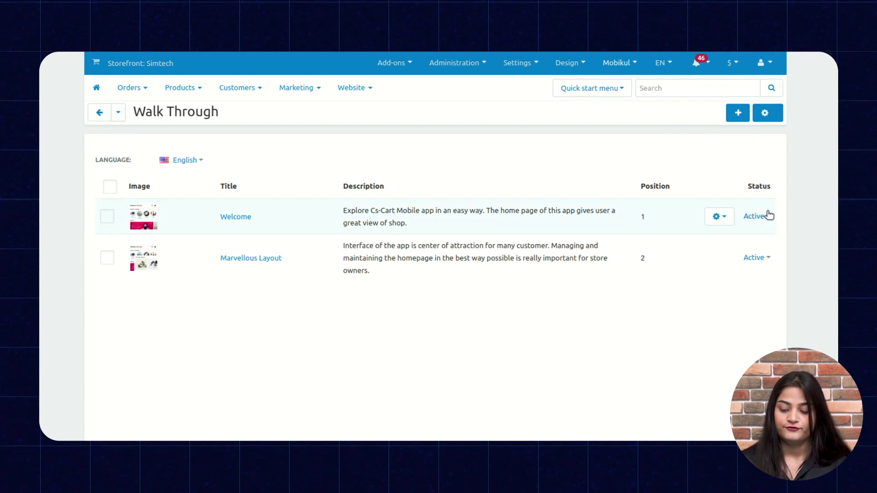
click(722, 220)
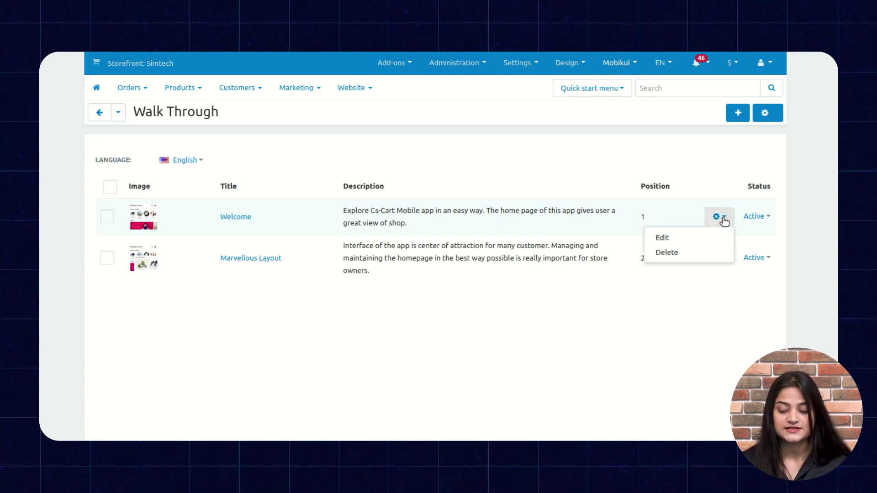
click(767, 218)
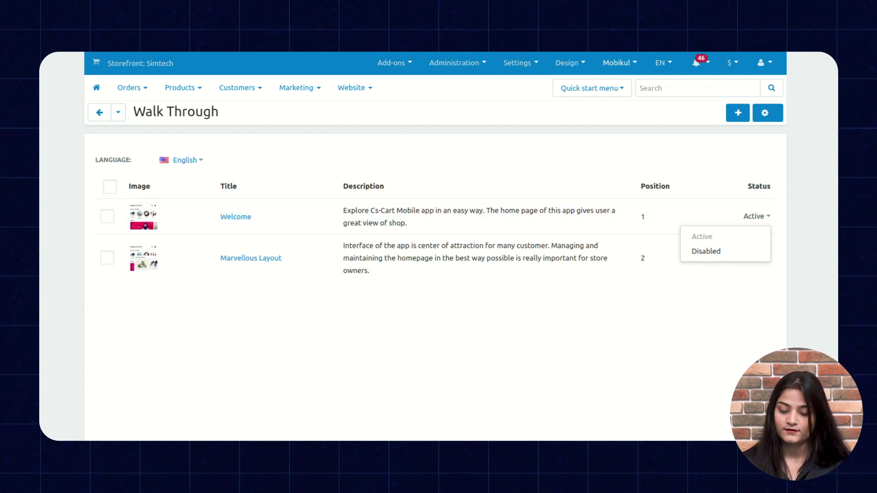
Open the Mobikul Carousel list and check the management and status options of Best Products
mouse_move(621, 63)
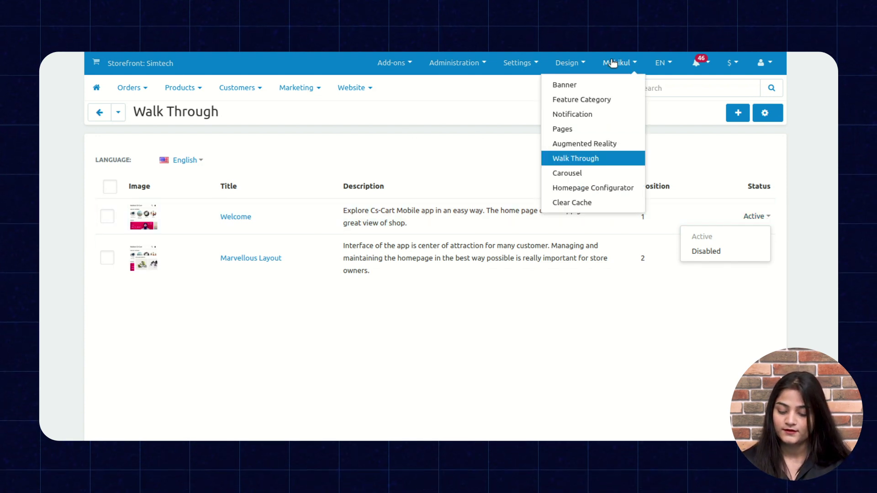
click(558, 174)
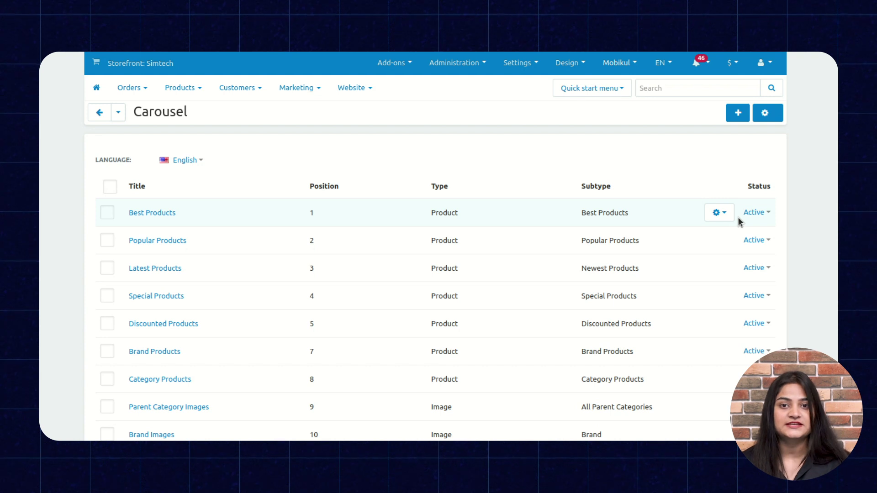
click(726, 214)
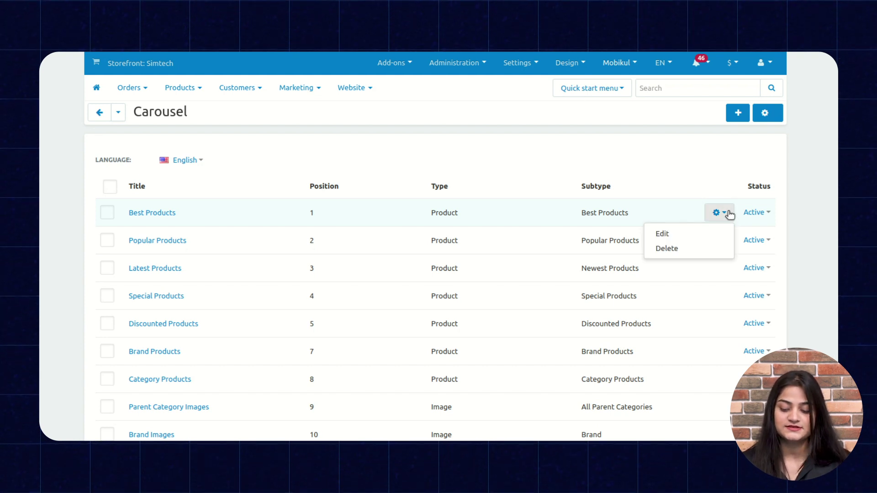
click(766, 213)
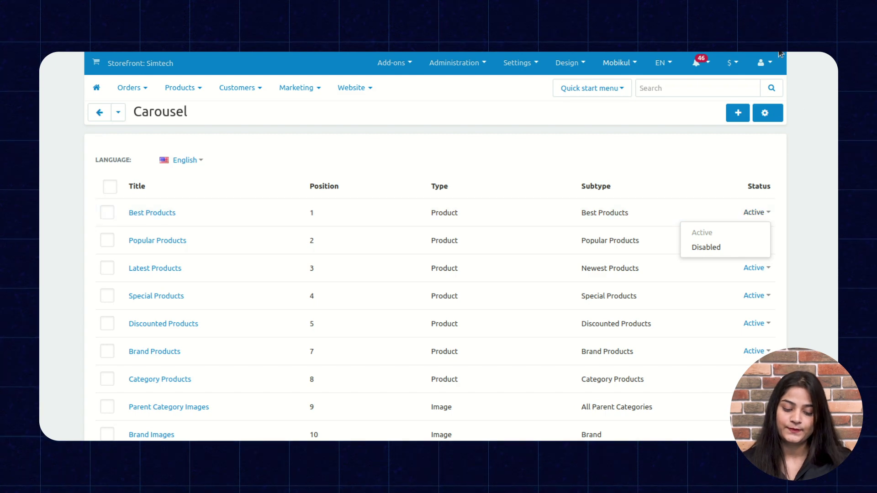
Open the Mobikul Homepage Configurator
mouse_move(619, 62)
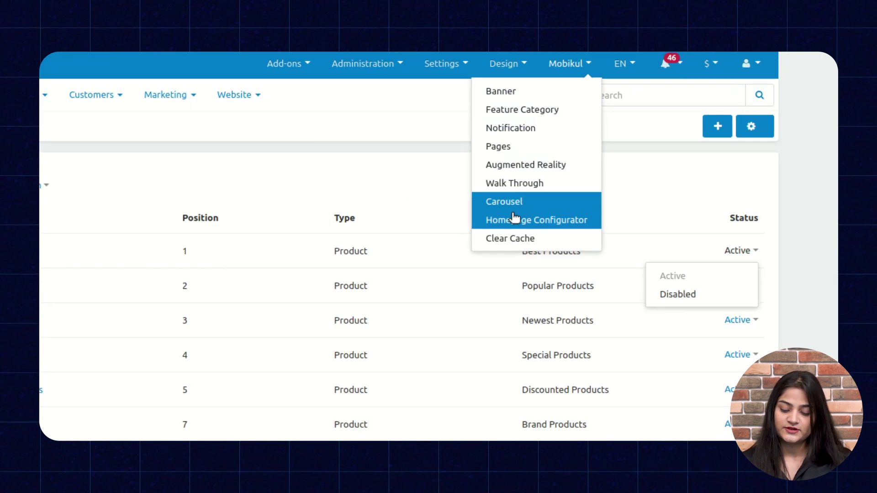
click(513, 219)
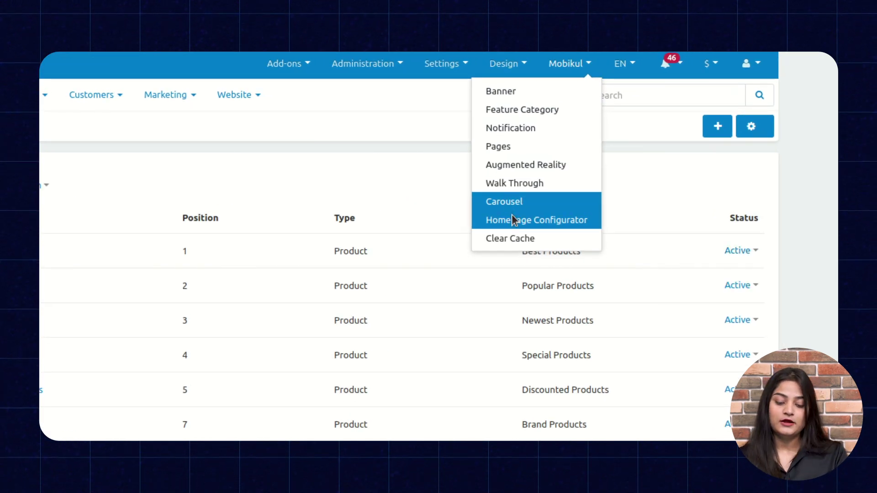
click(511, 220)
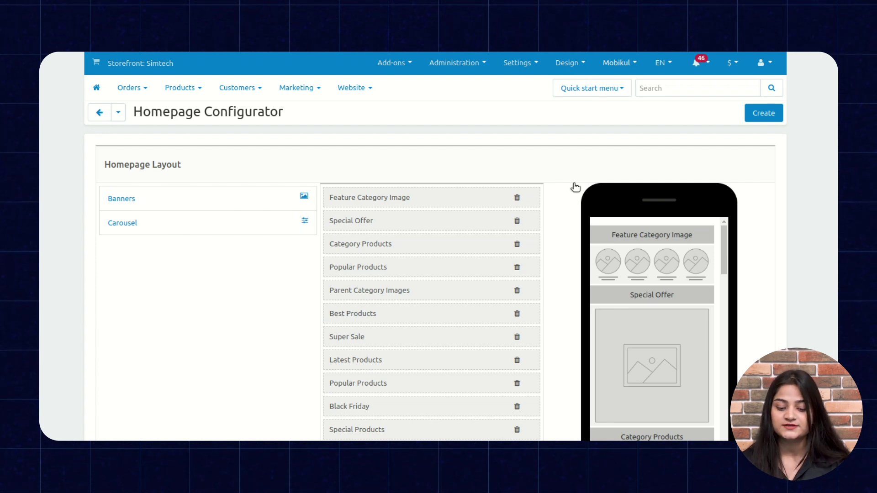
Remove the Special Offer and Super Sale blocks from the homepage layout
scroll(530, 272, down, 2)
scroll(530, 271, up, 2)
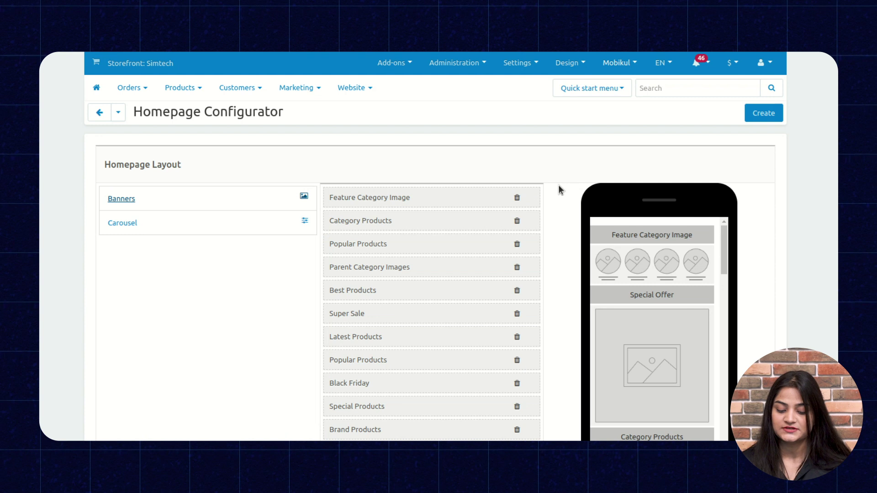
click(517, 315)
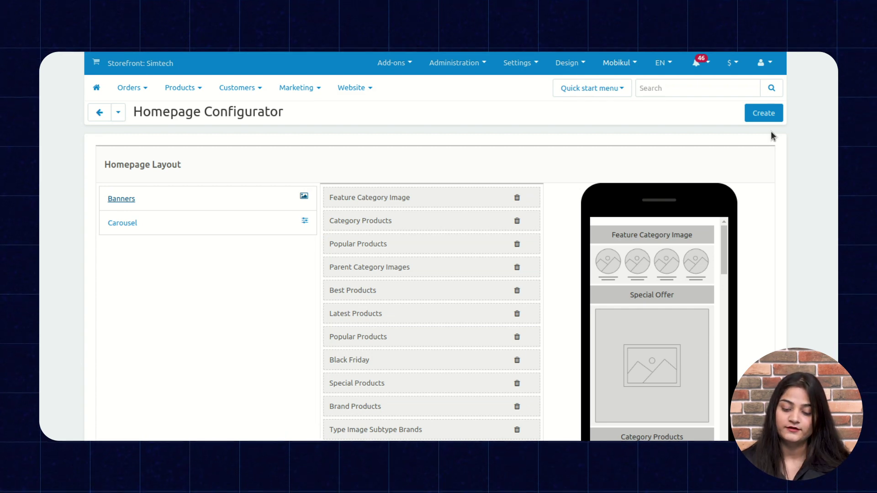
Bring up the list of Mobikul sections from the Homepage Configurator
click(601, 65)
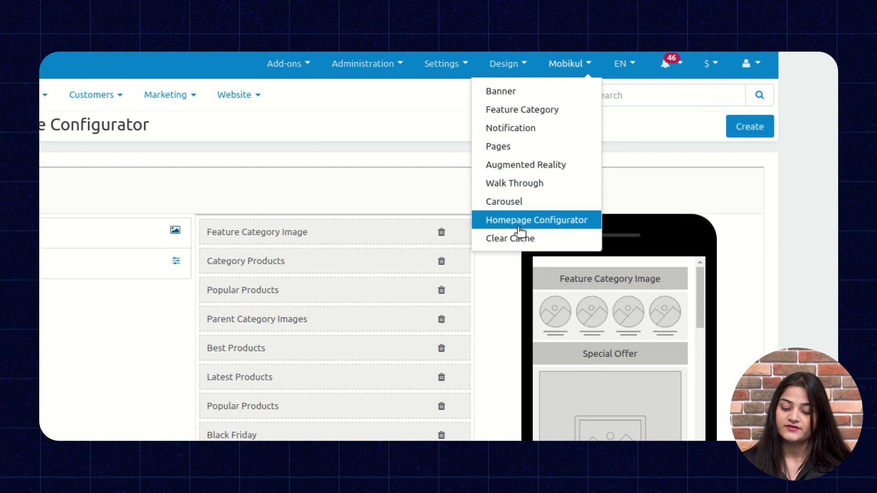